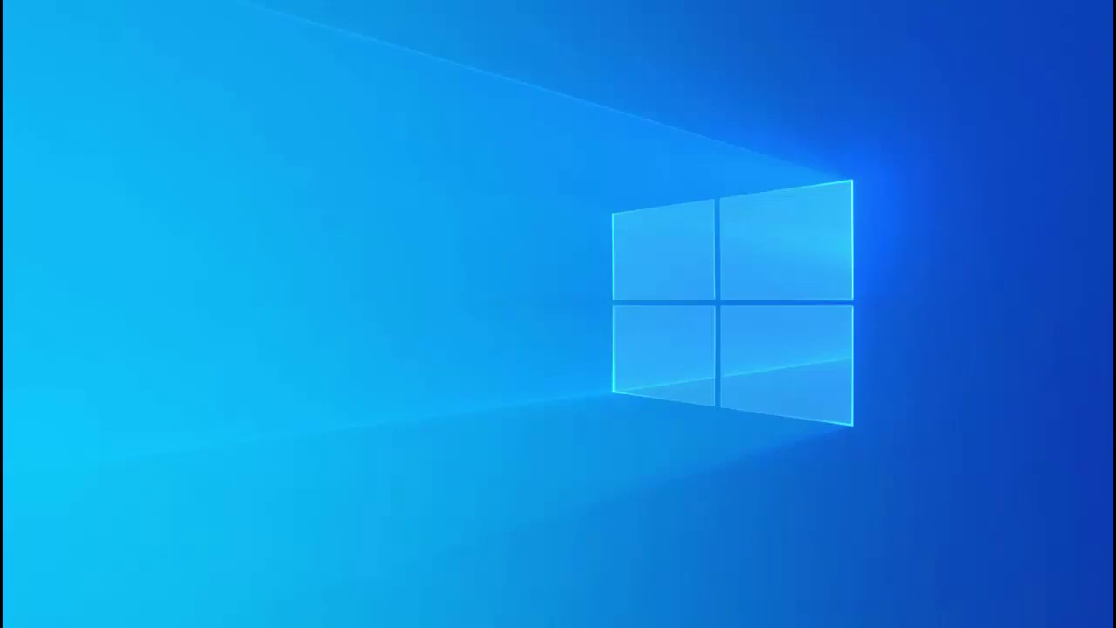
Centre the IE 11 download page window and scroll down the page.
drag(1115, 70, 481, 18)
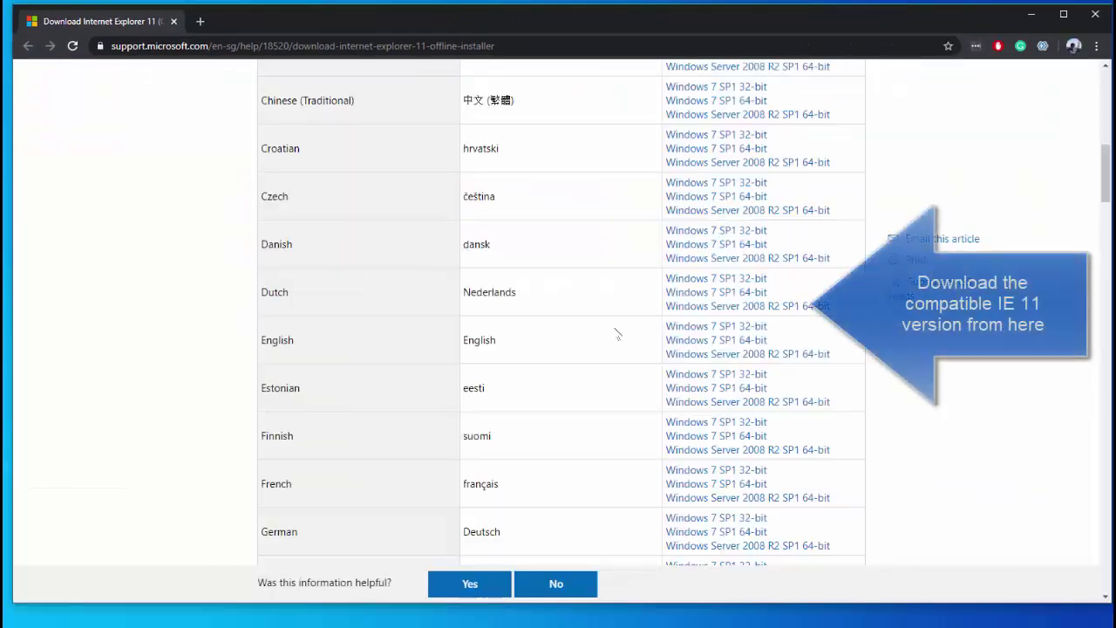
scroll(601, 361, down, 5)
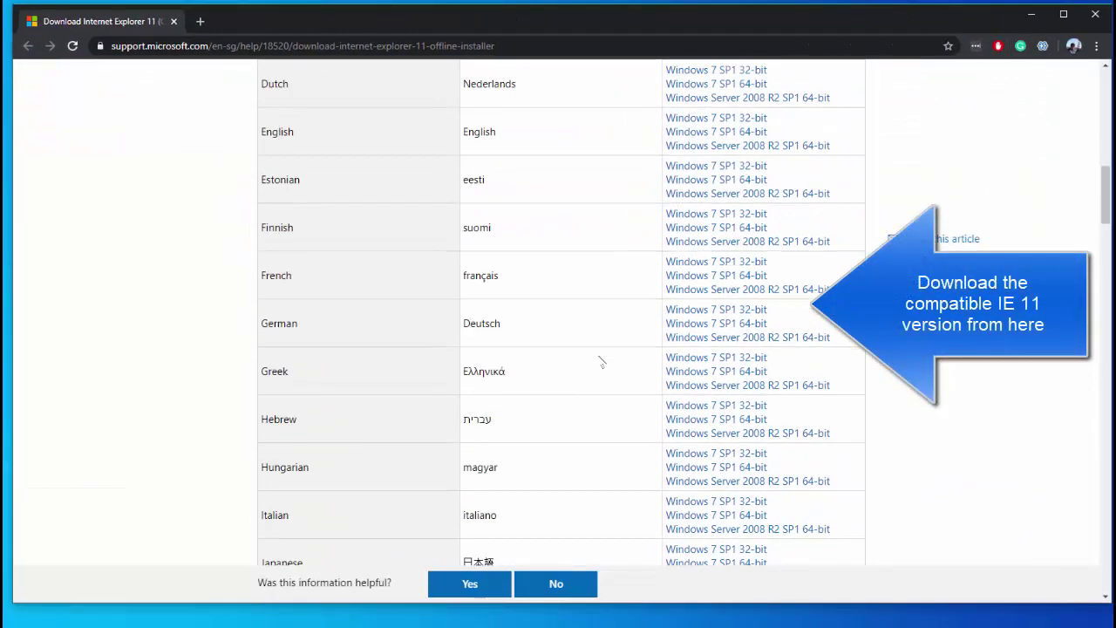
scroll(601, 361, down, 3)
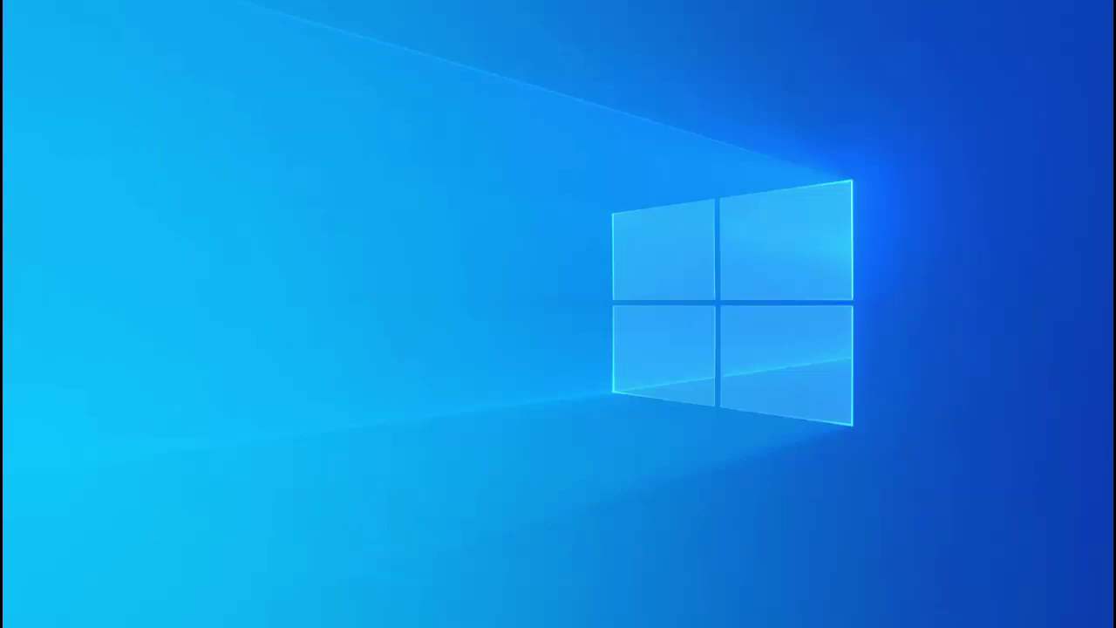
Run ms-settings:appsfeatures from the Run box to open Apps & features.
key(super+r)
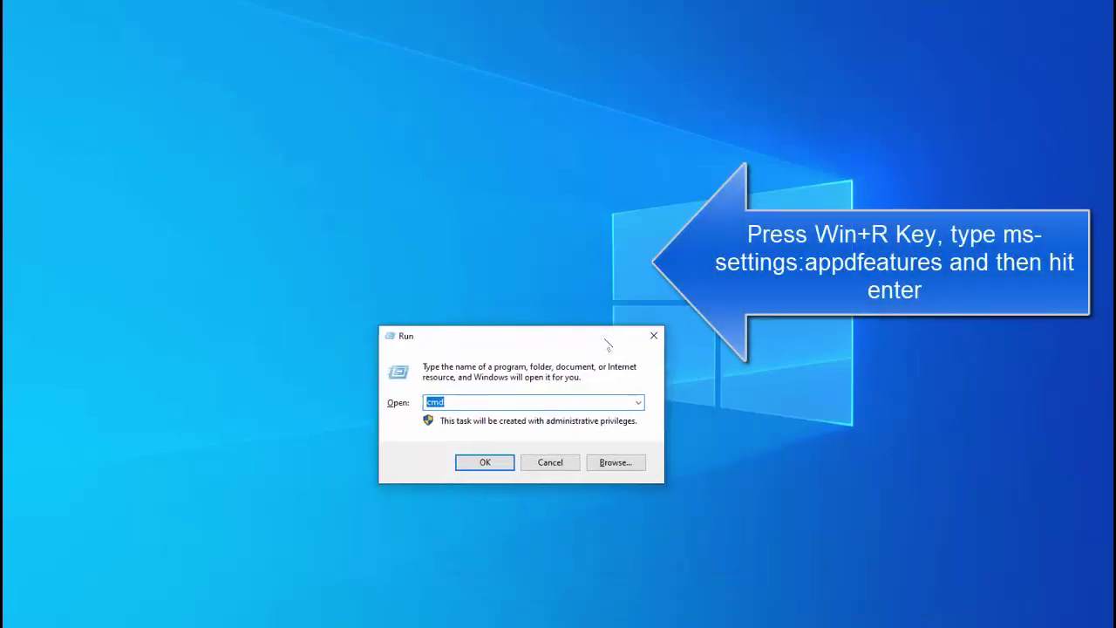
drag(608, 345, 608, 207)
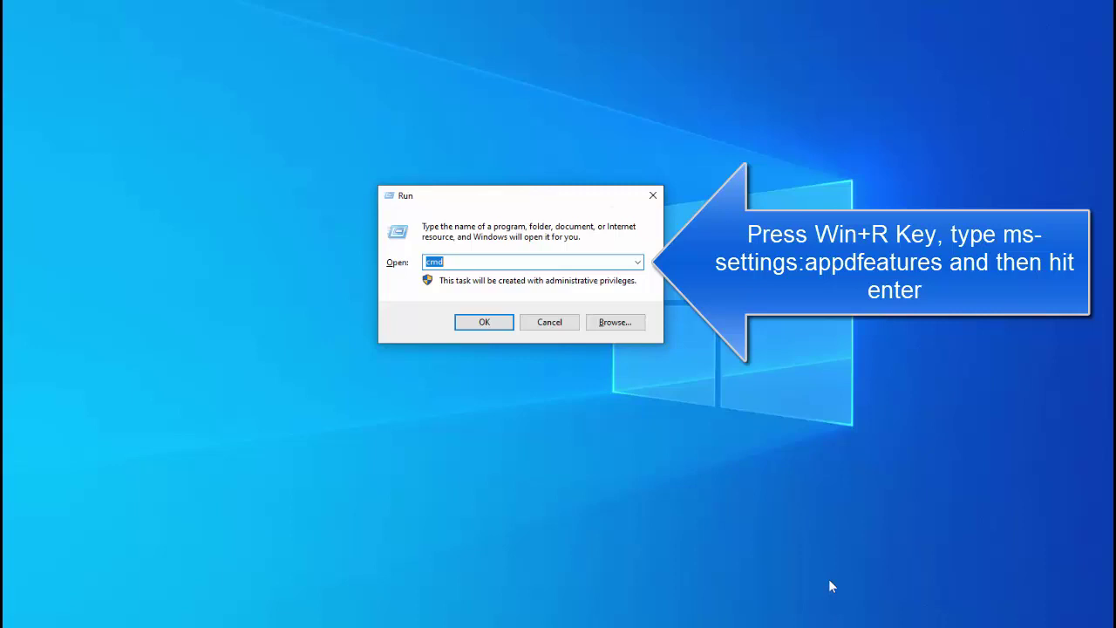
text(ms-s)
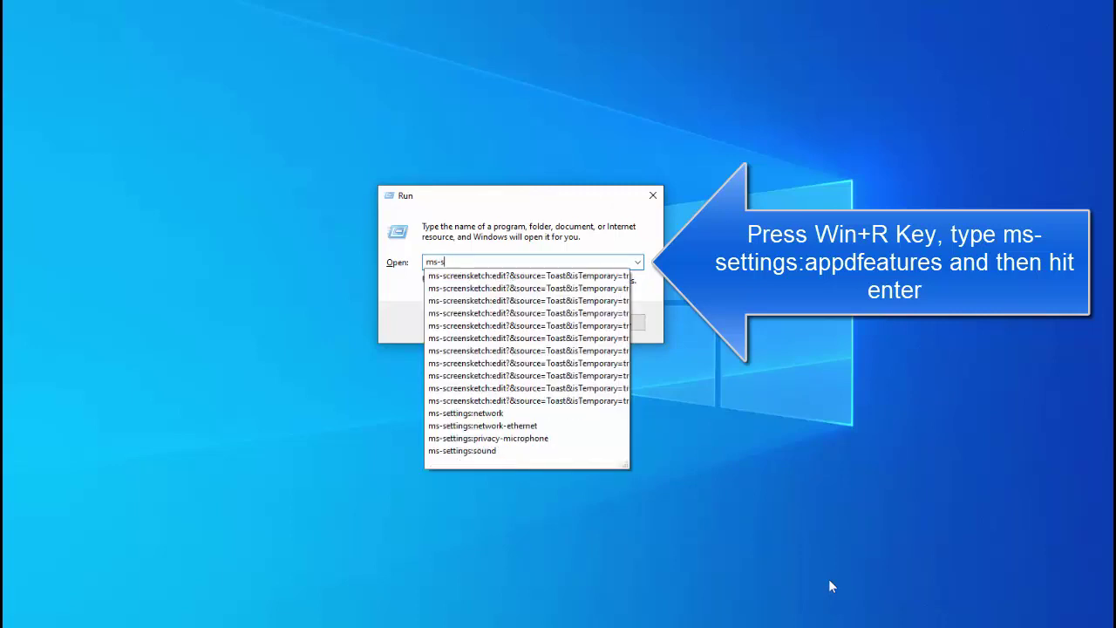
text(ettings)
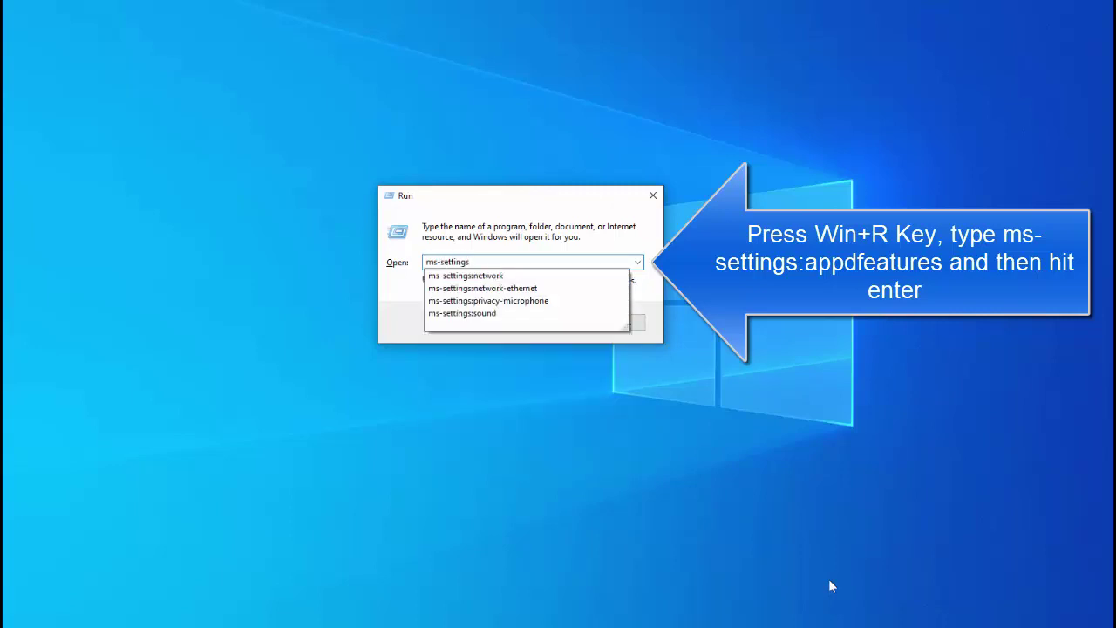
text(:a)
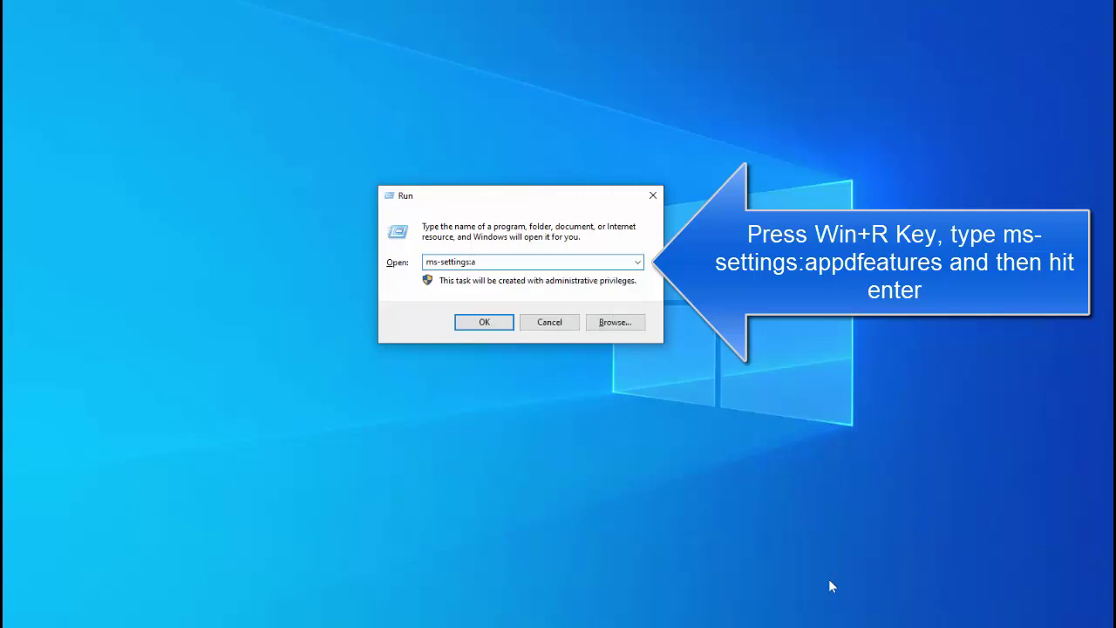
text(ppsfeatures)
key(Return)
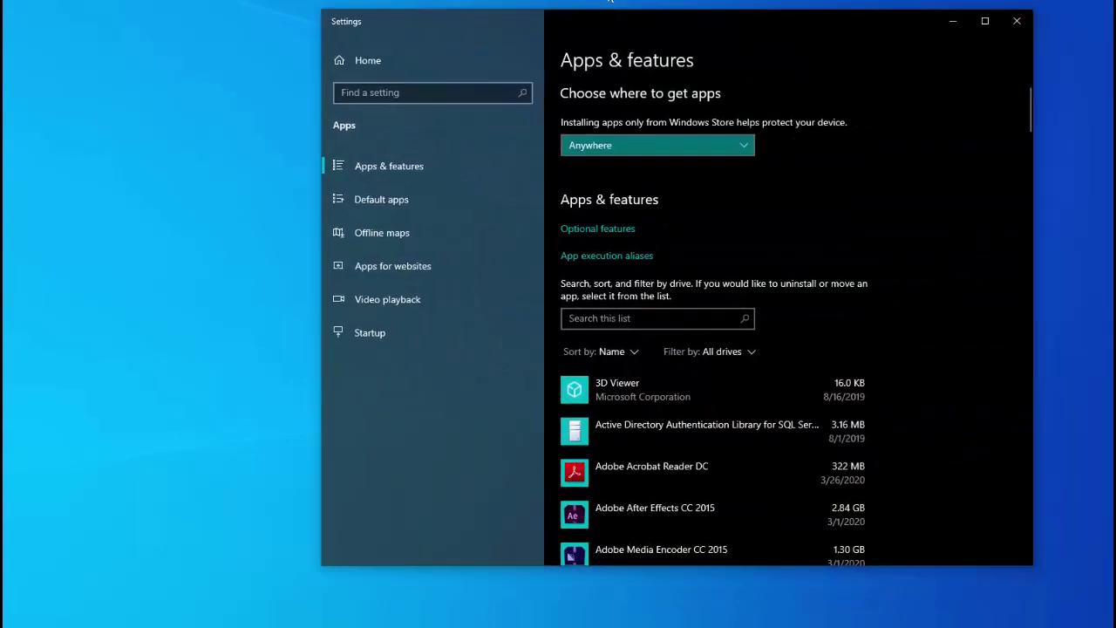
Scroll the Apps & features list to OneNote, expand it and open Advanced options.
drag(680, 20, 392, 0)
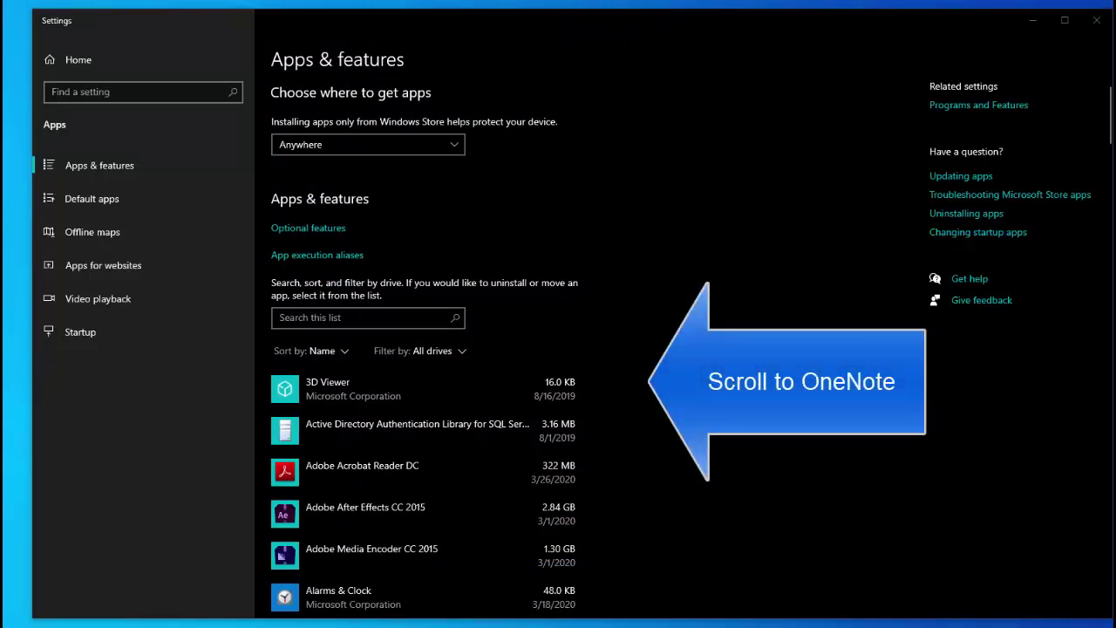
scroll(640, 326, down, 10)
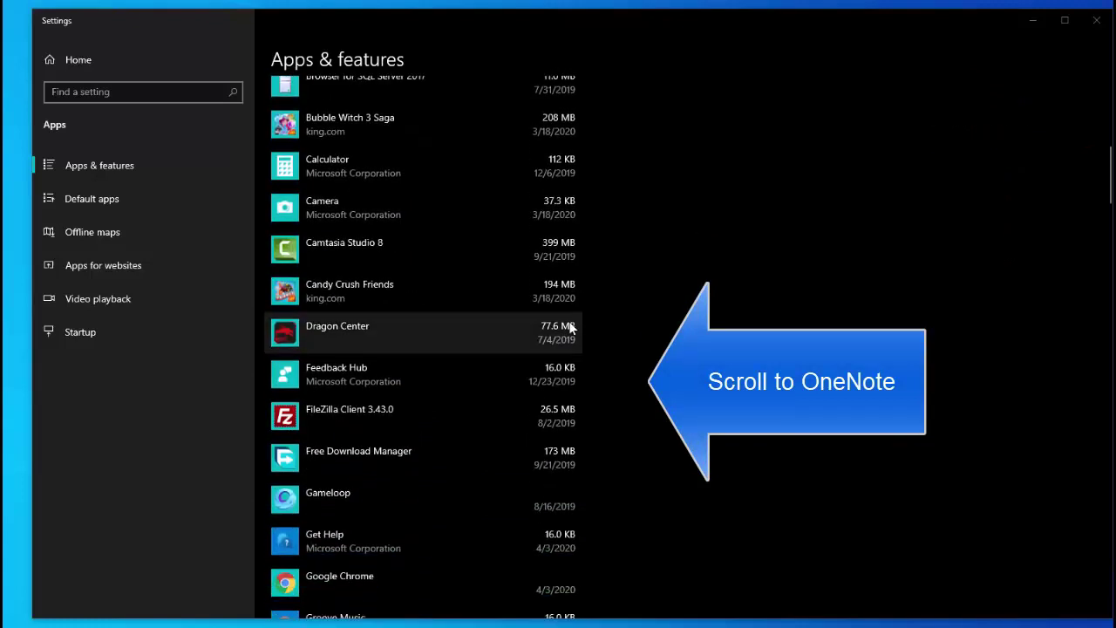
scroll(568, 322, down, 5)
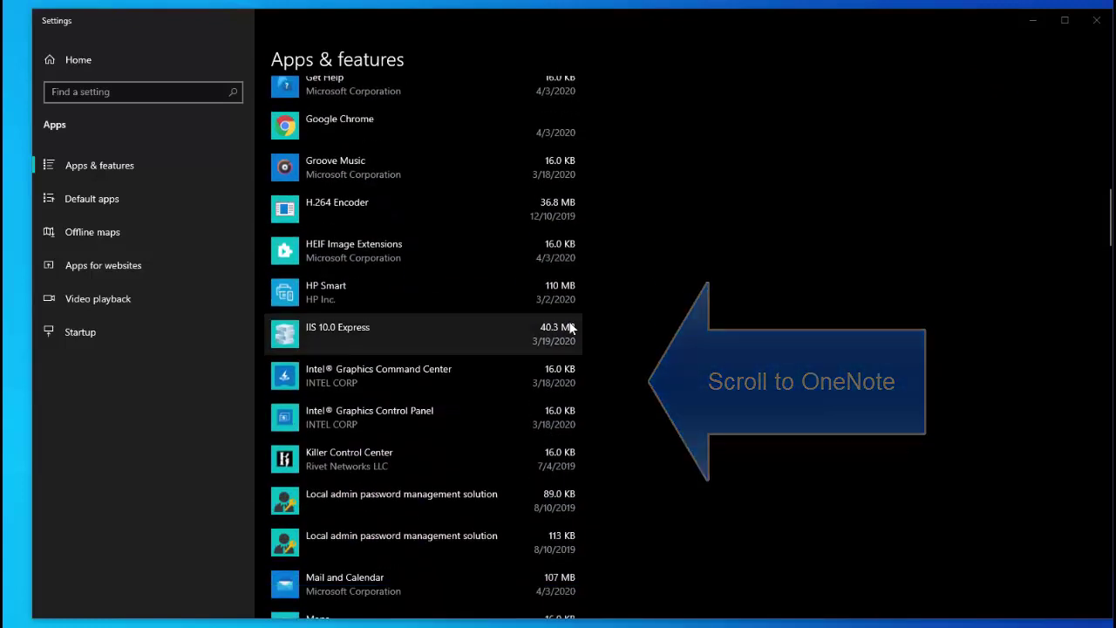
scroll(558, 327, down, 8)
click(519, 330)
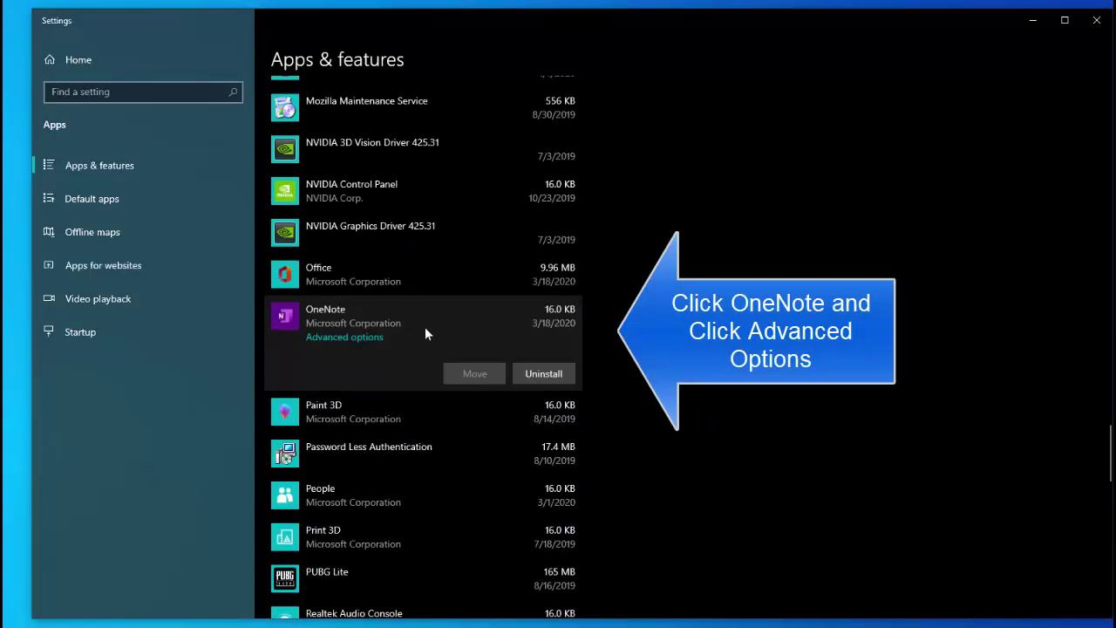
click(355, 337)
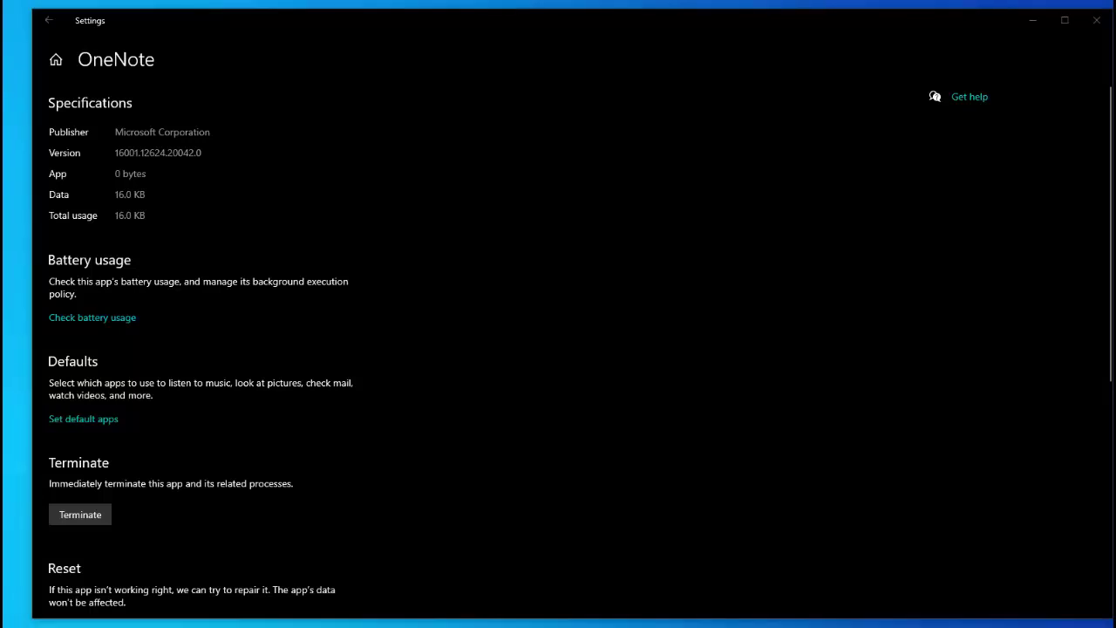
Scroll OneNote's advanced options to the Reset section, then close Settings.
scroll(527, 312, down, 4)
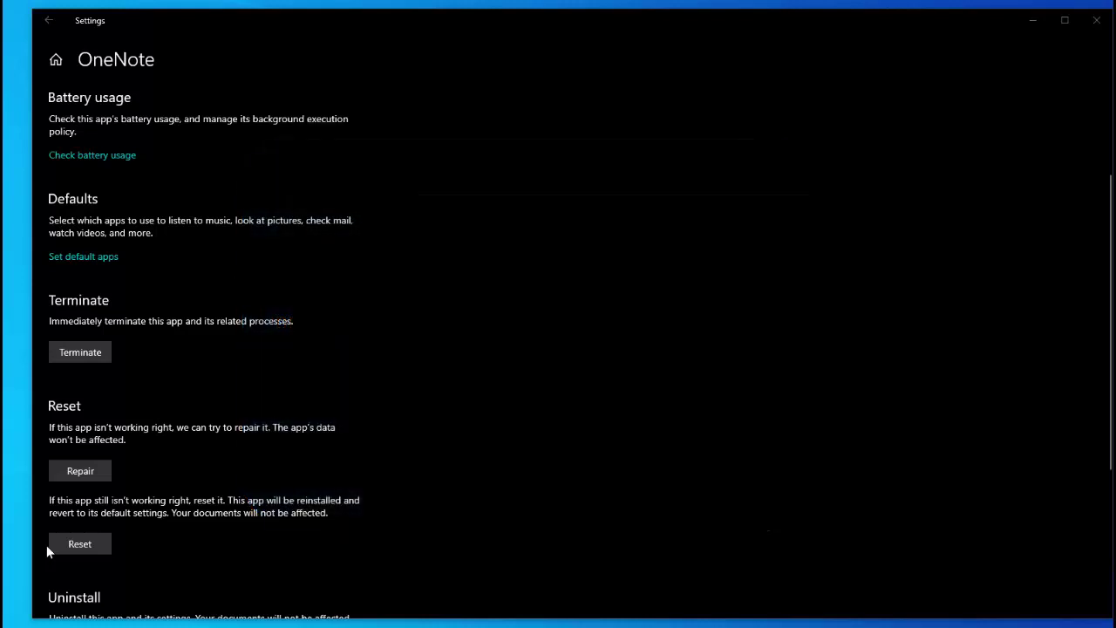
click(1096, 19)
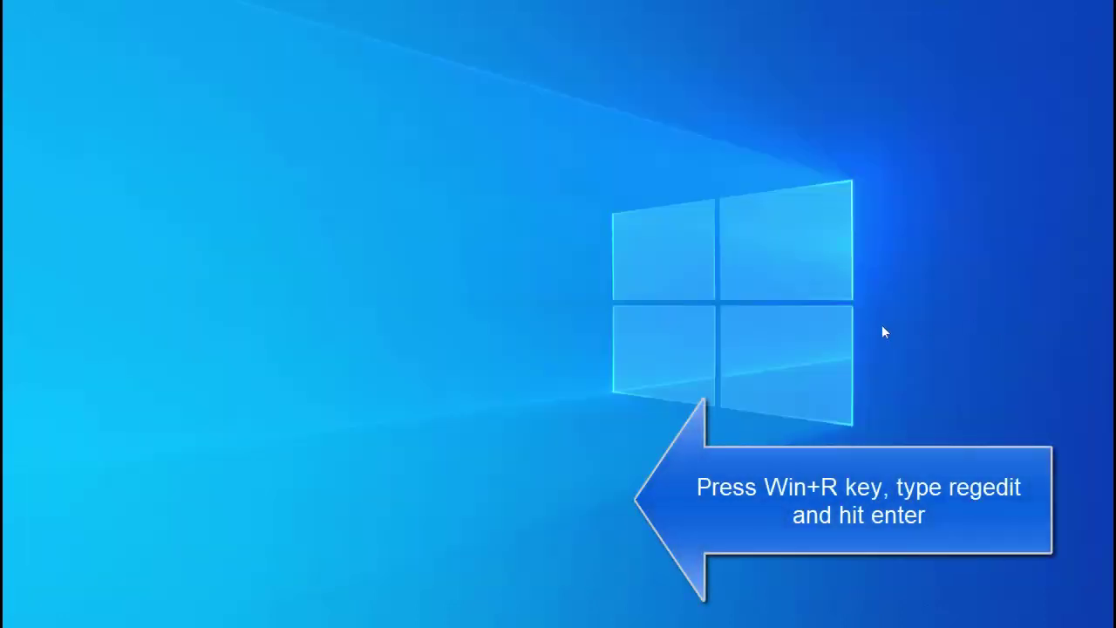
Launch Registry Editor with the regedit command from the Run box.
key(super+r)
drag(446, 343, 526, 259)
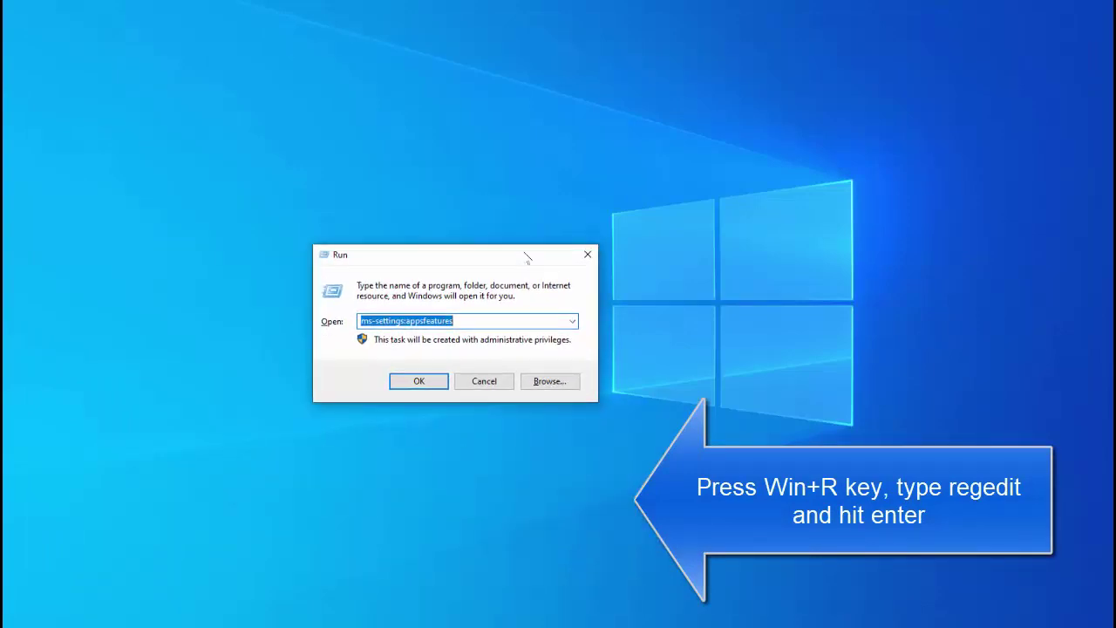
text(re)
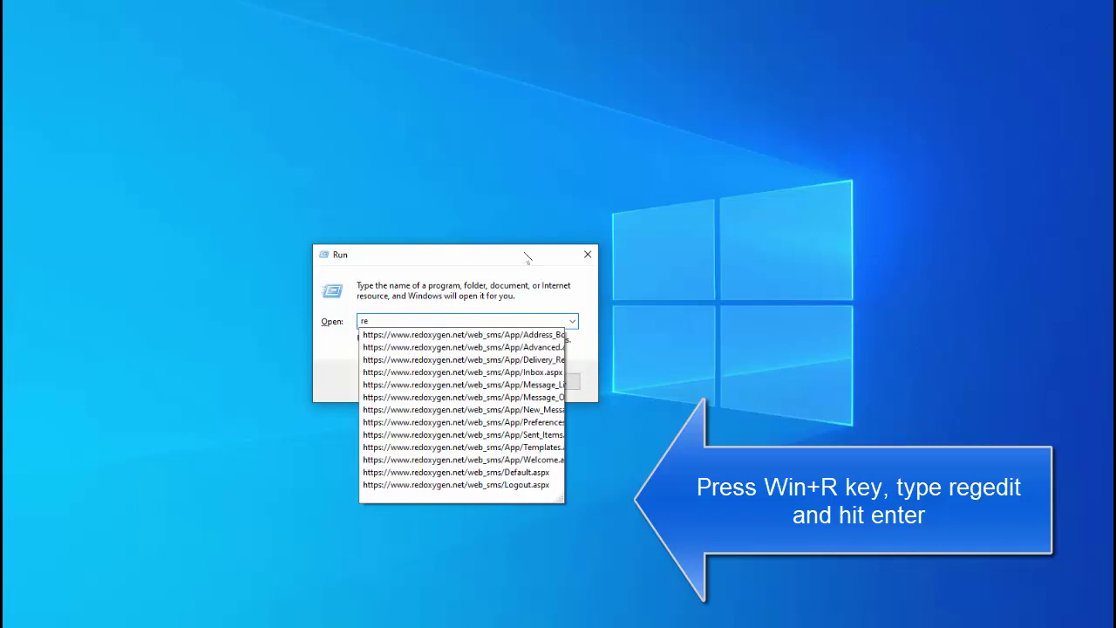
text(gedit)
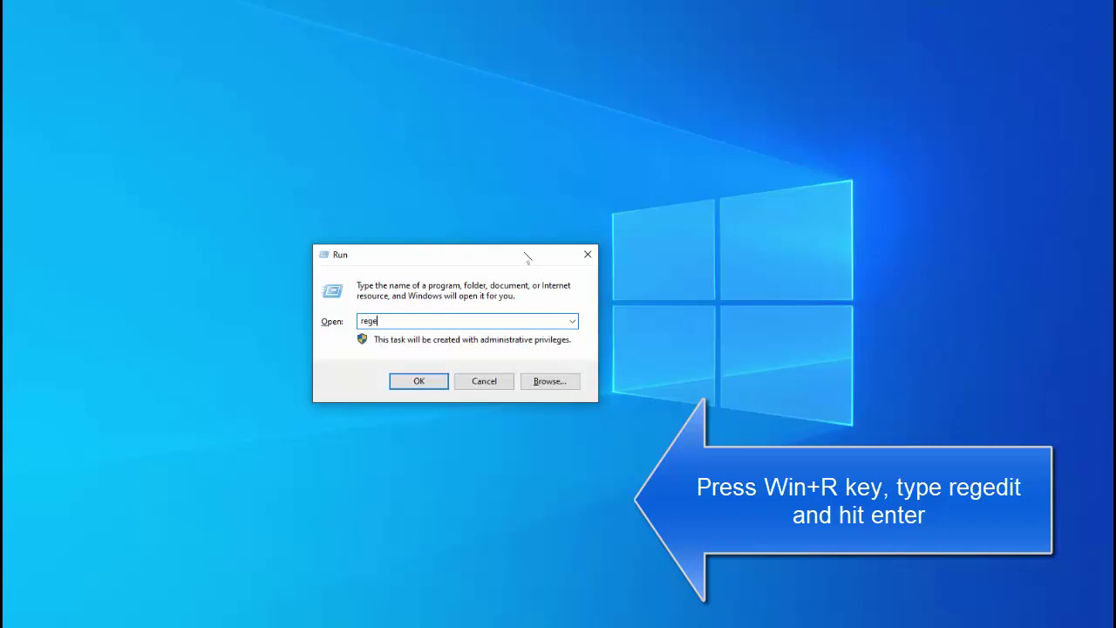
key(Return)
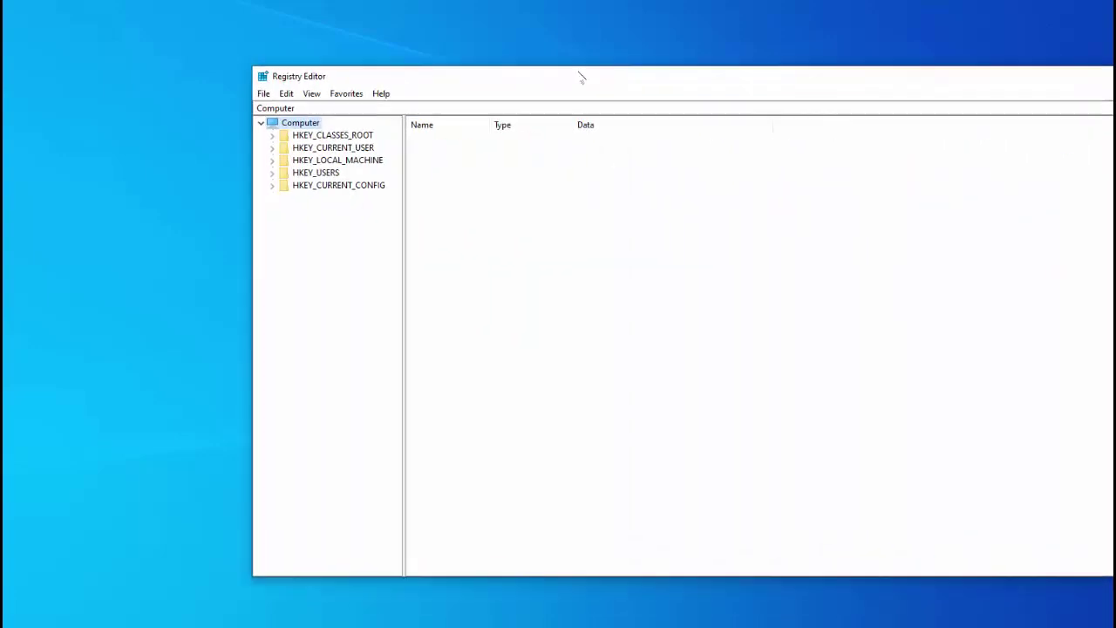
Expand HKEY_CURRENT_USER through Software down to the Microsoft key.
drag(578, 79, 407, 40)
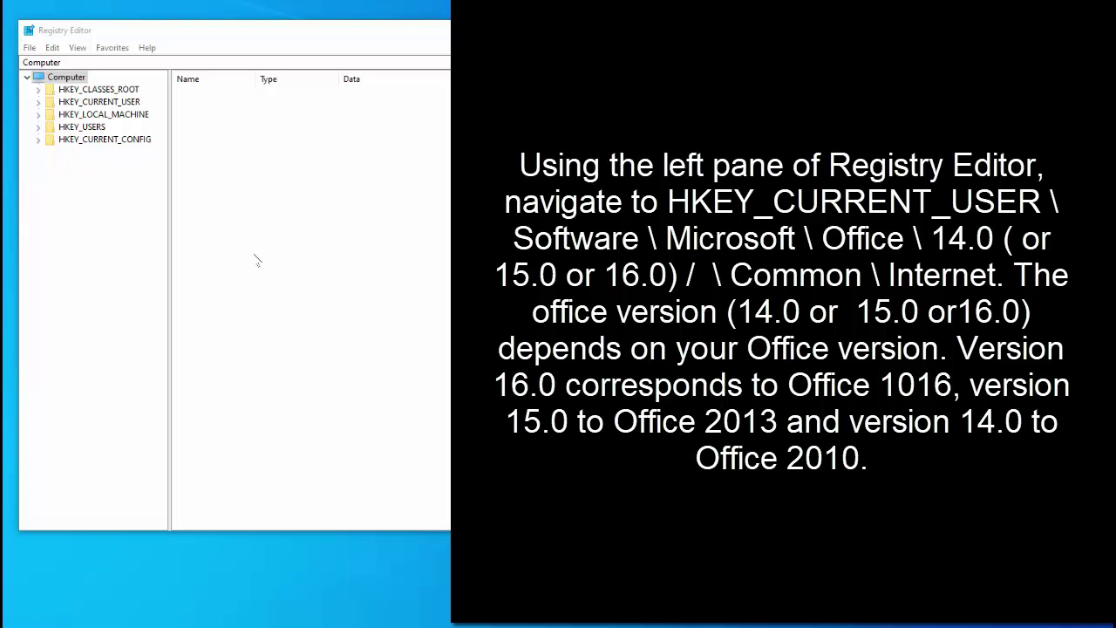
click(116, 103)
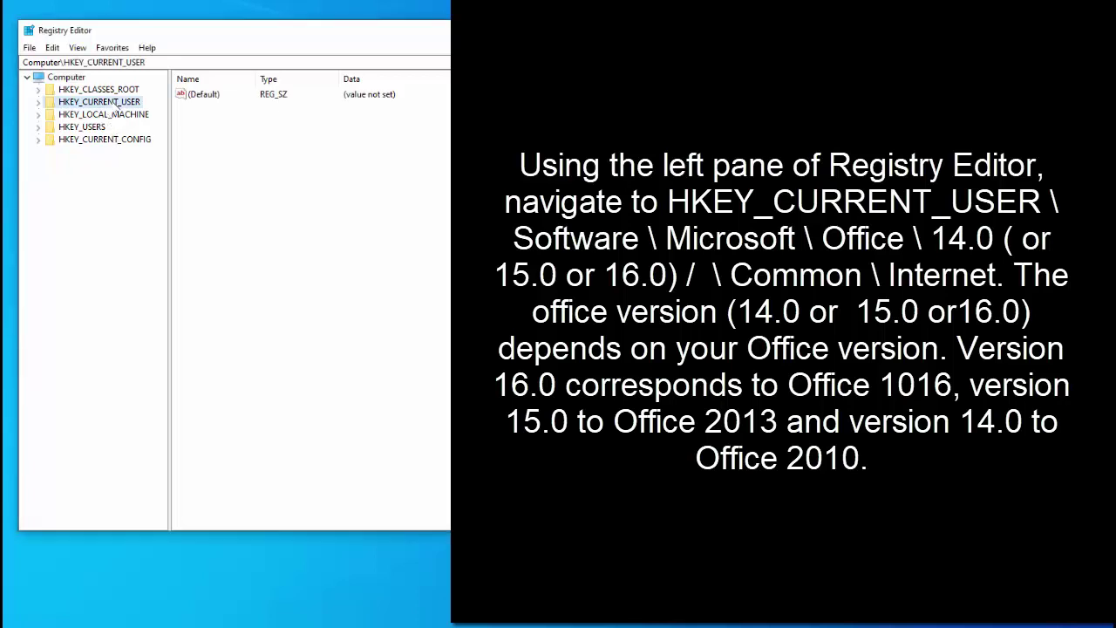
double_click(116, 103)
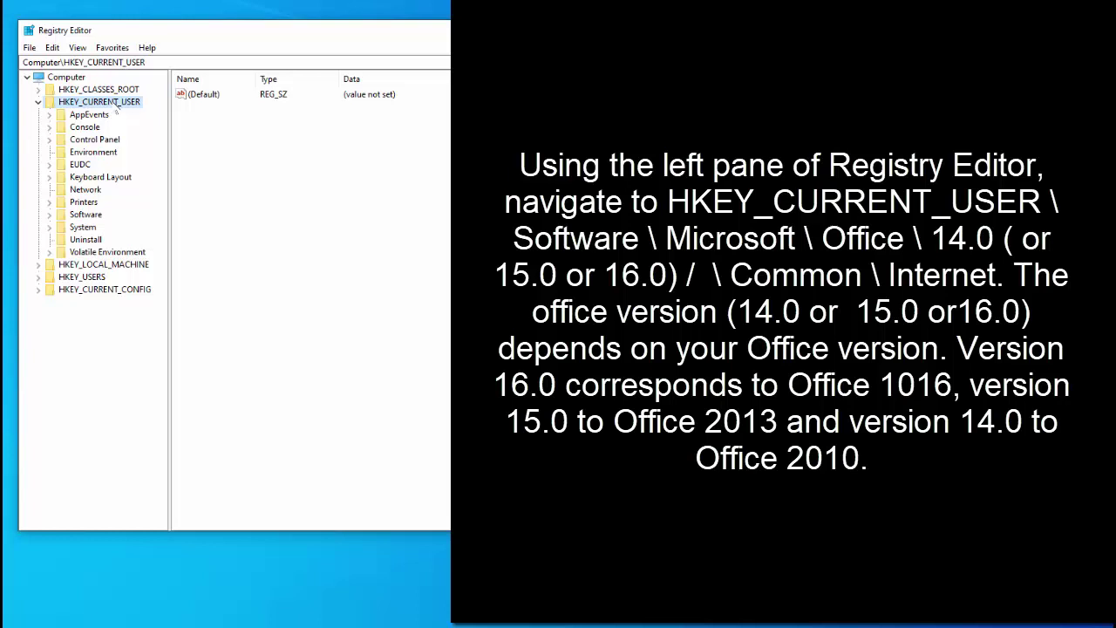
key(Down)
key(Down)
key(Down)
key(Down)
key(Down)
key(Down)
key(Down)
key(Down)
key(Down)
key(Right)
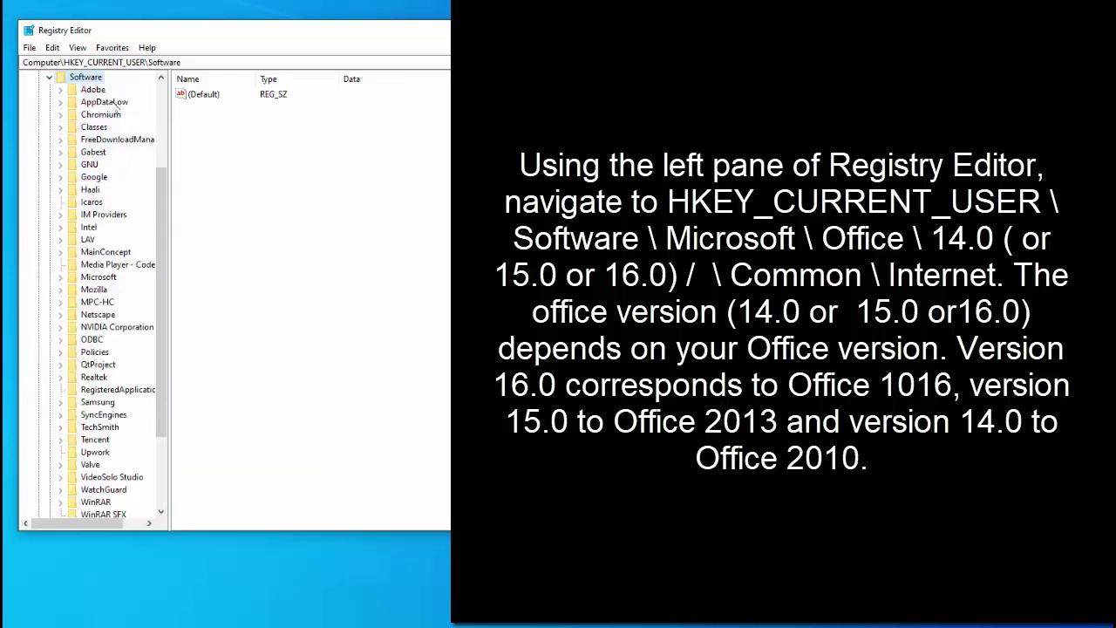
key(Down)
key(Down)
key(Down)
key(Down)
key(Down)
key(Down)
key(Down)
key(Down)
key(Down)
key(Down)
key(Down)
key(Down)
key(Down)
key(Down)
key(Down)
key(Down)
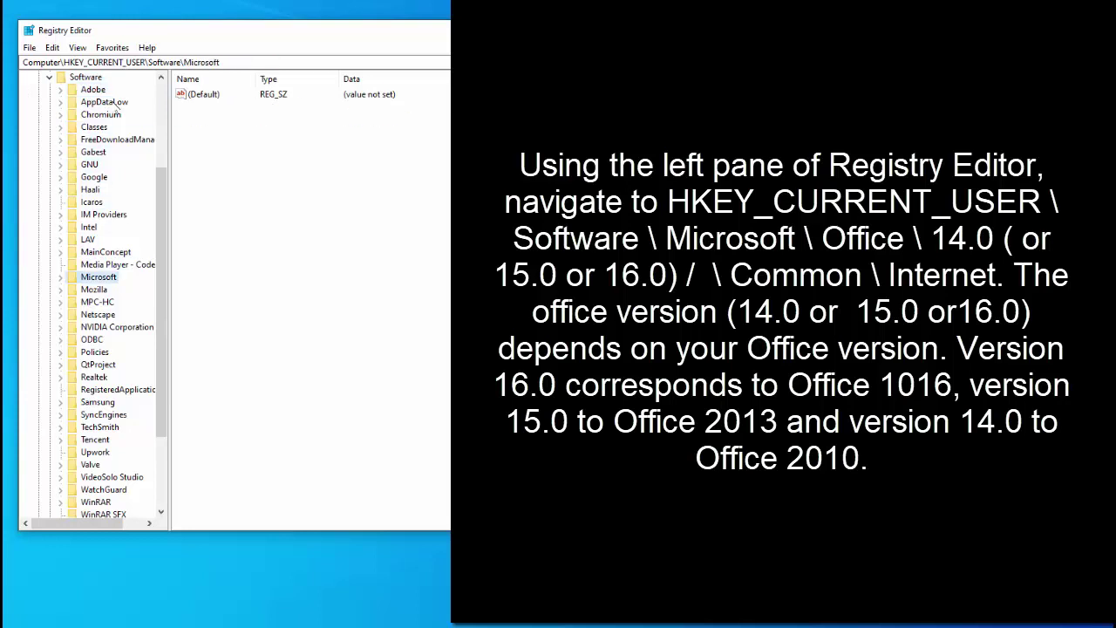
key(Right)
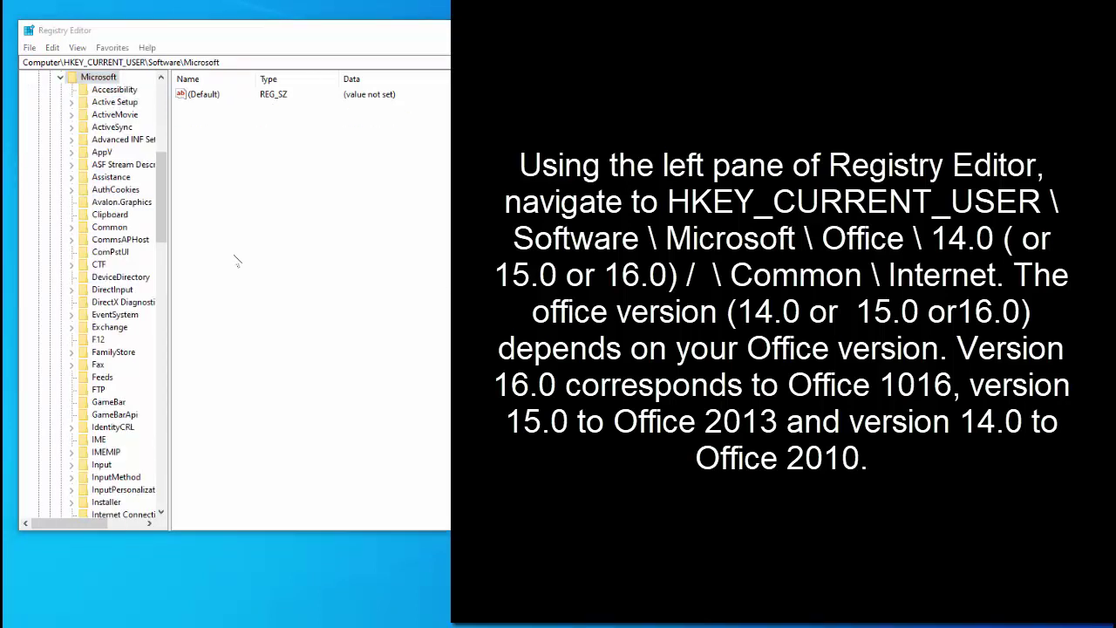
Expand Office > 16.0 > Common and widen the key tree pane.
drag(157, 225, 163, 320)
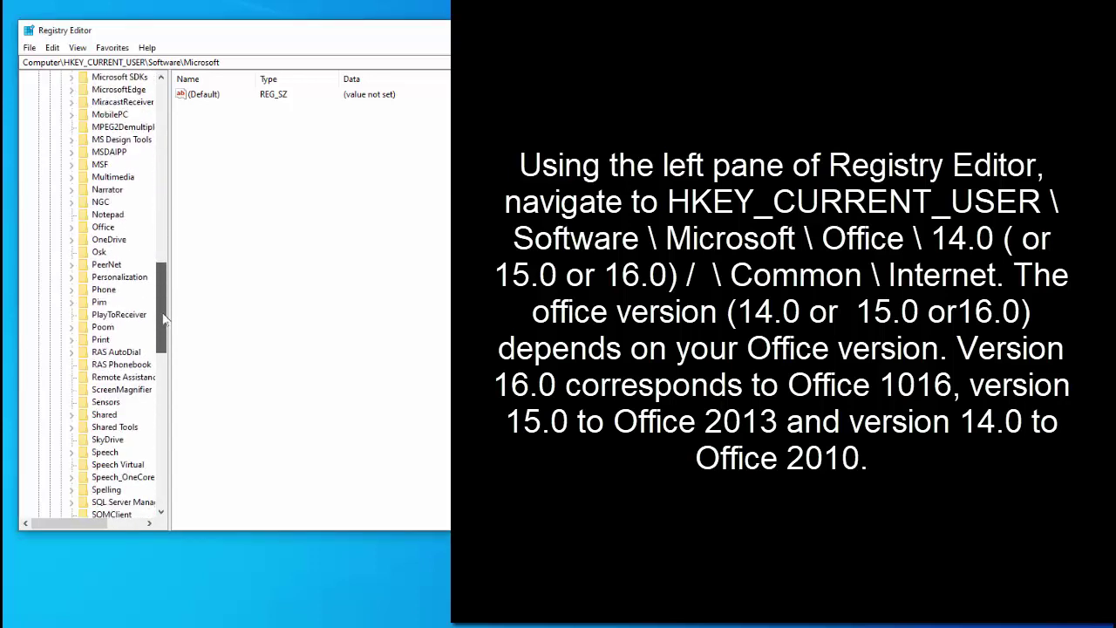
double_click(87, 229)
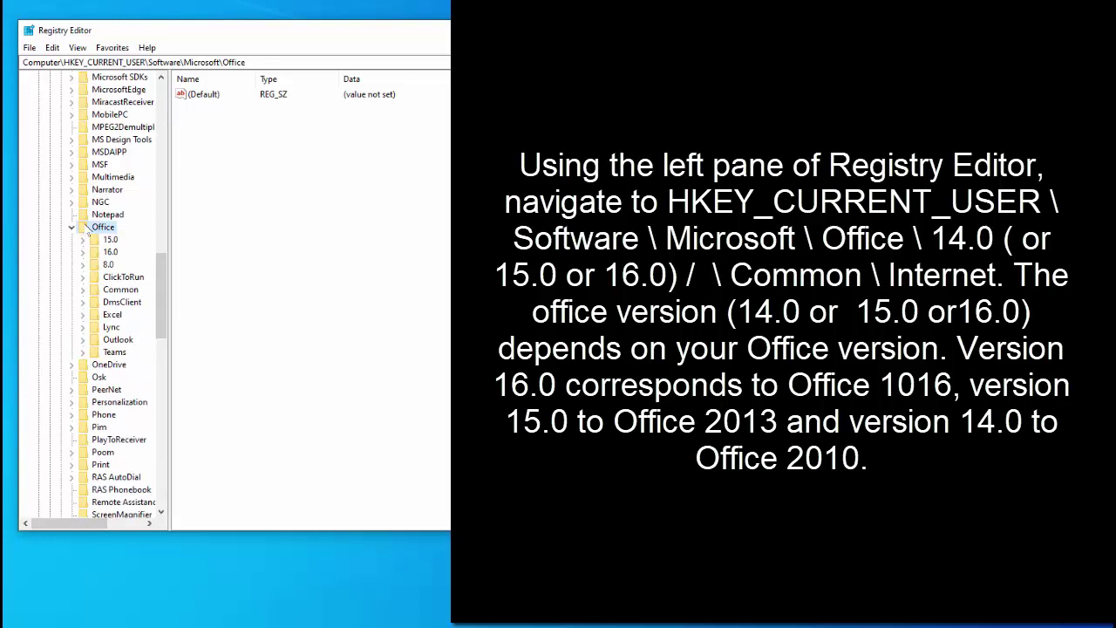
double_click(112, 252)
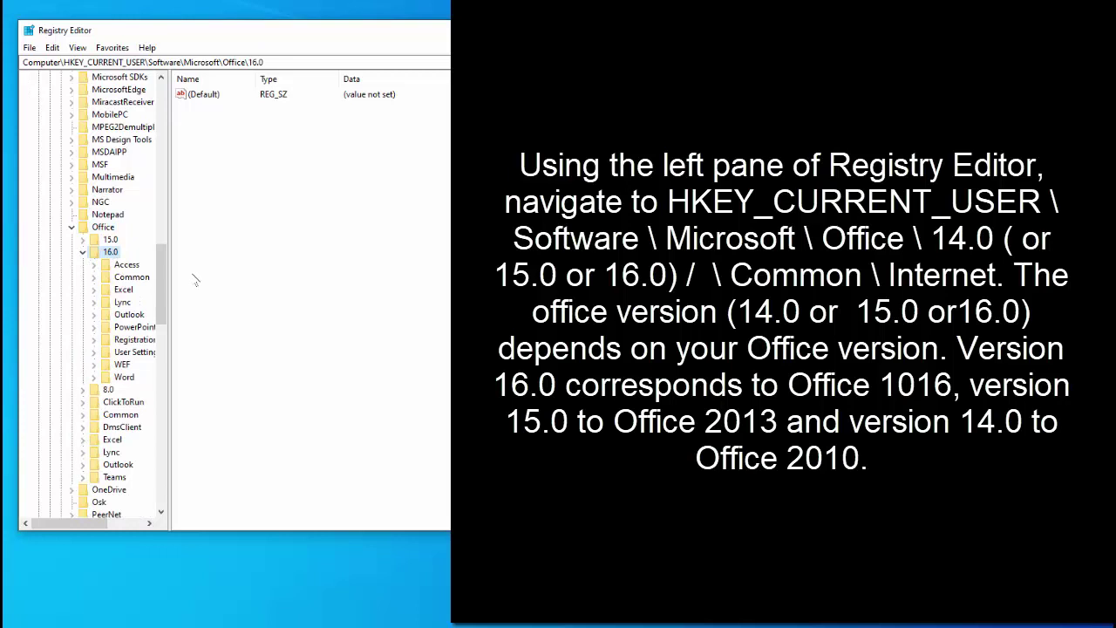
double_click(132, 277)
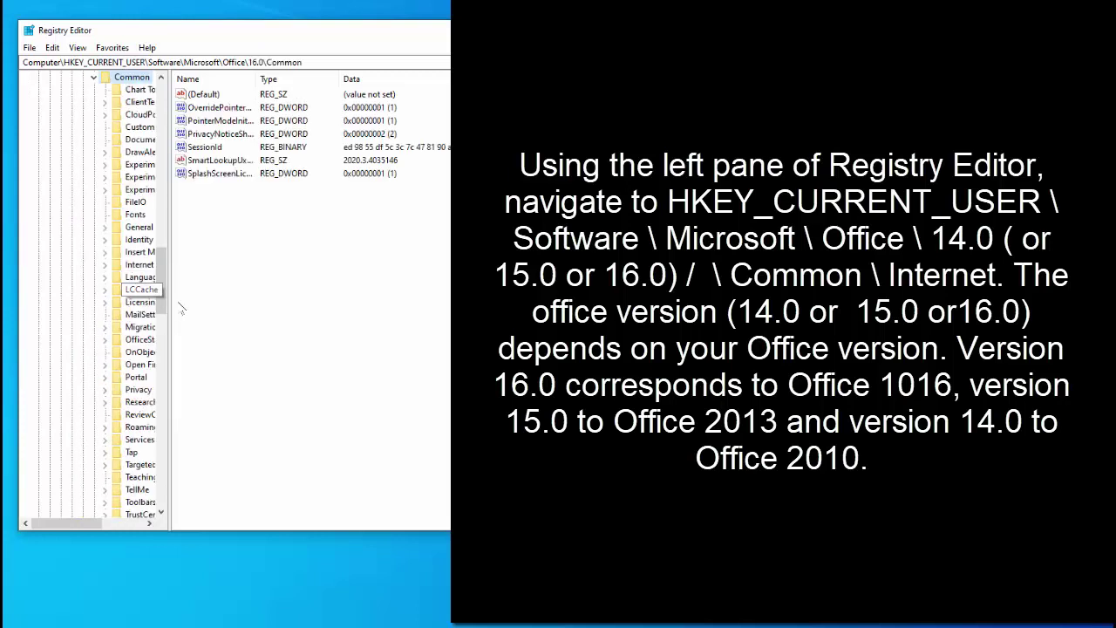
drag(170, 249, 232, 250)
click(150, 265)
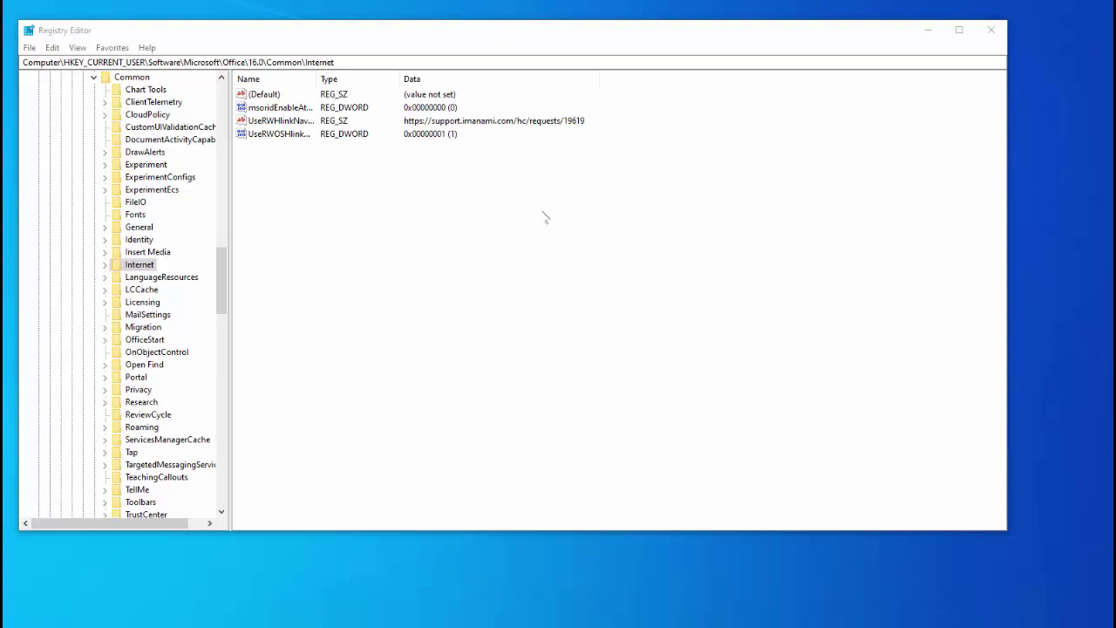
Create a new DWORD (32-bit) Value in the Internet key.
right_click(542, 215)
mouse_move(579, 229)
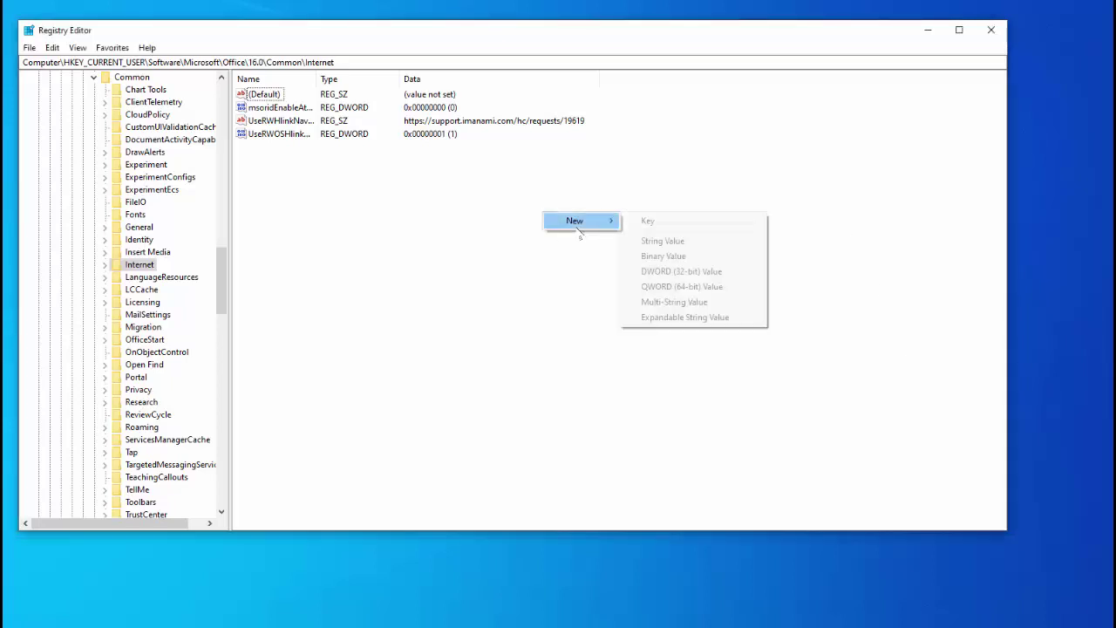
right_click(347, 220)
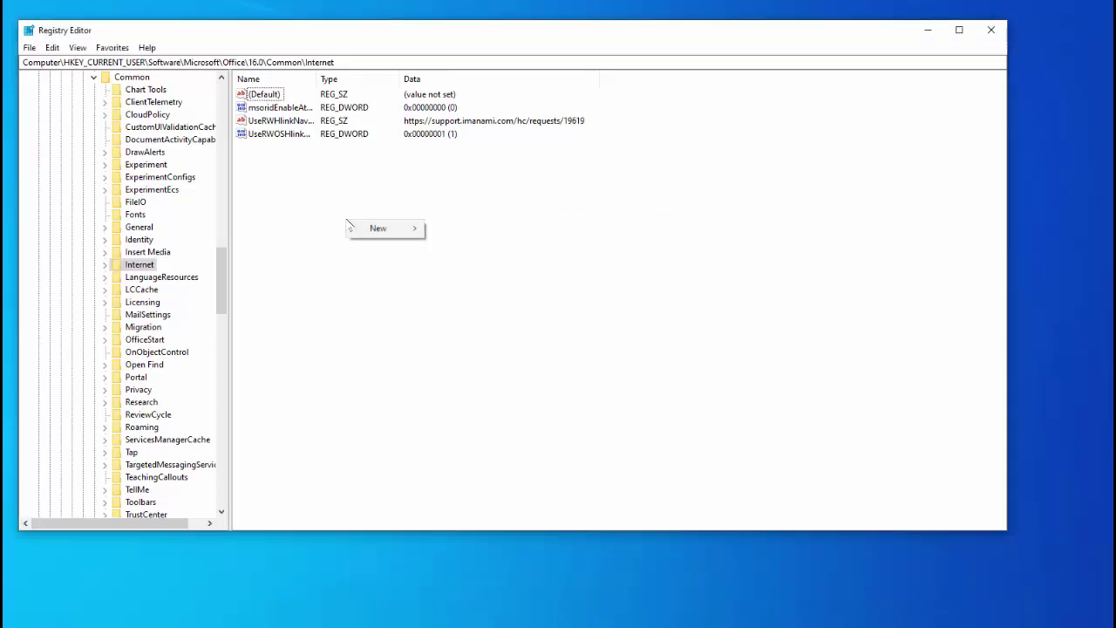
mouse_move(375, 228)
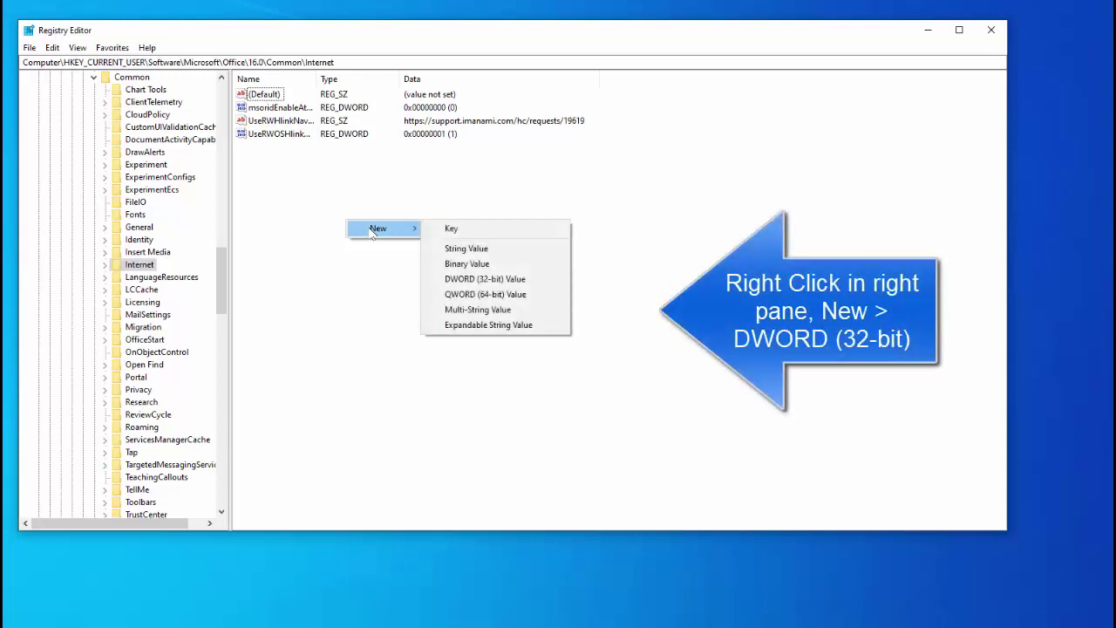
click(544, 288)
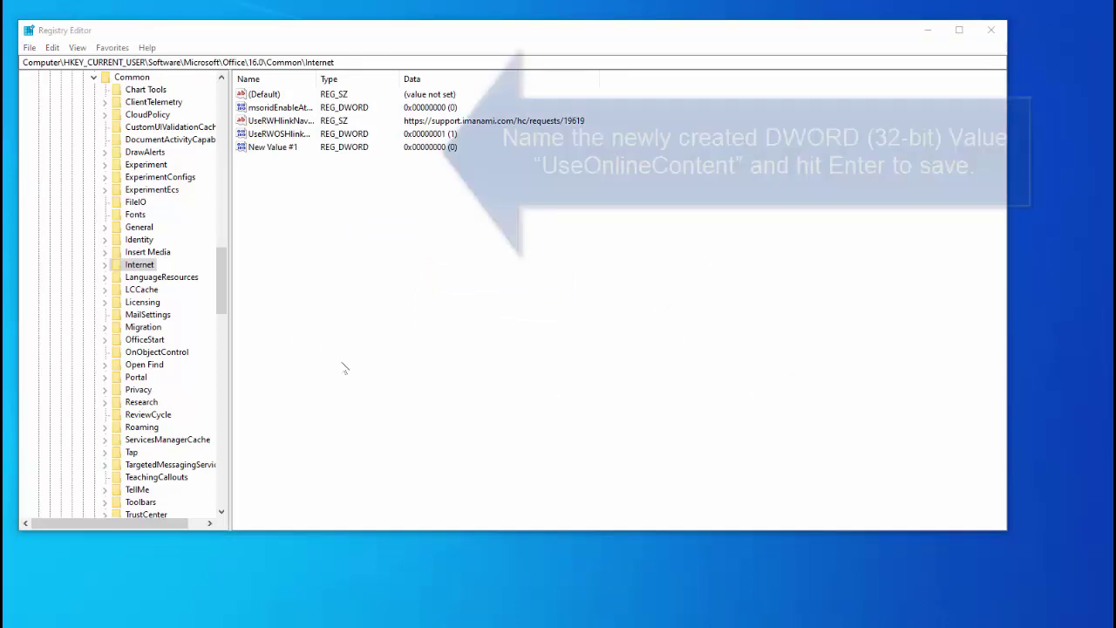
Rename New Value #1 to UseOnlineContent.
click(297, 149)
right_click(297, 148)
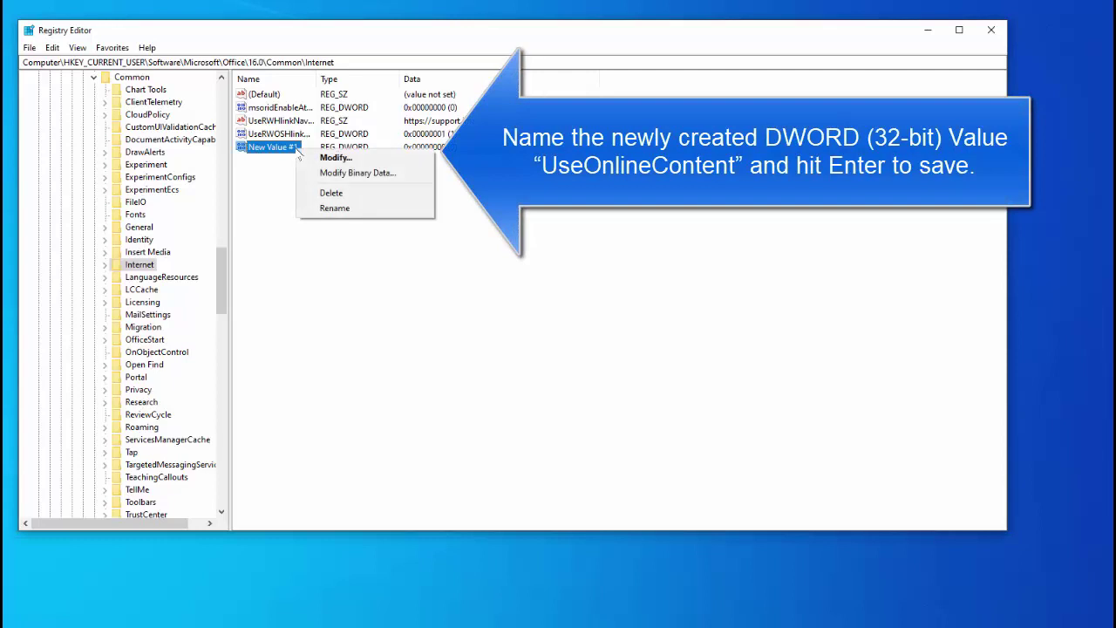
click(335, 208)
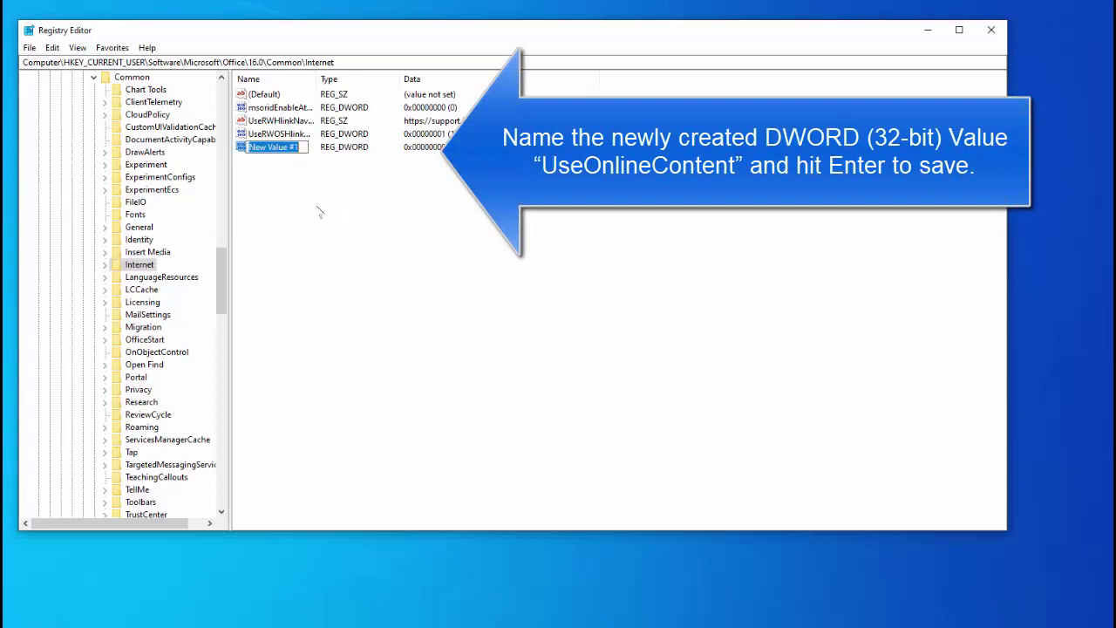
text(UseObi)
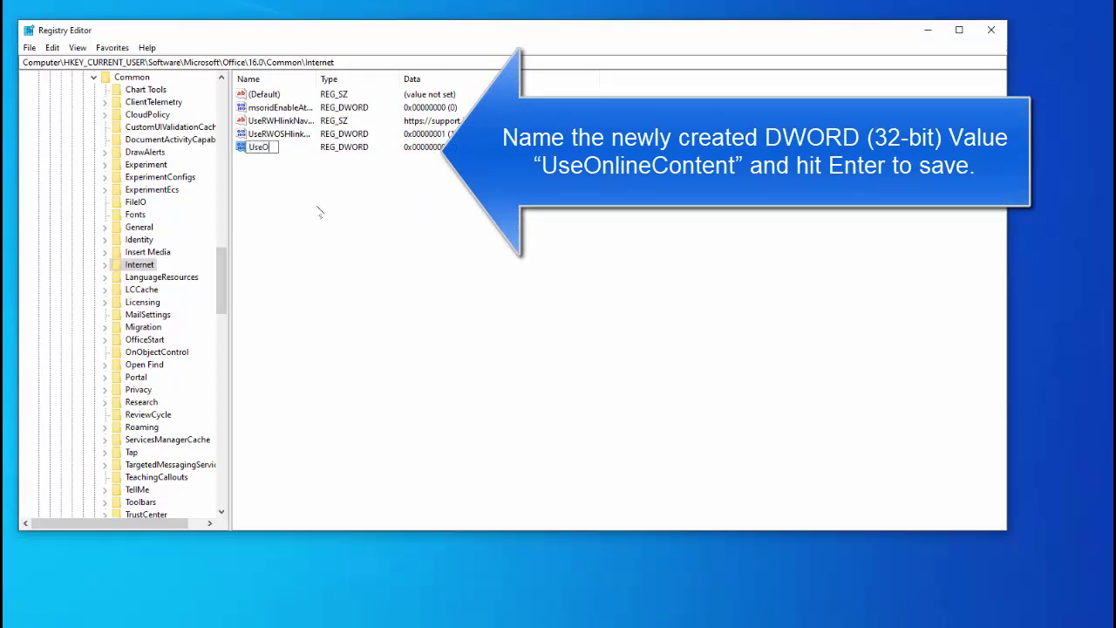
key(BackSpace)
key(BackSpace)
text(nlineC)
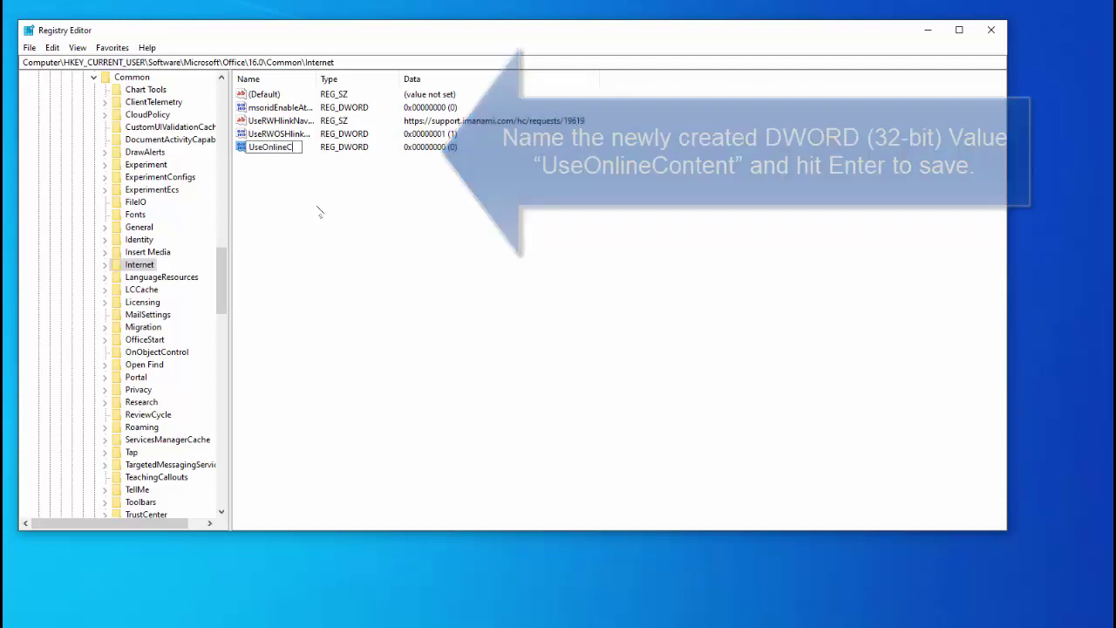
text(ontent)
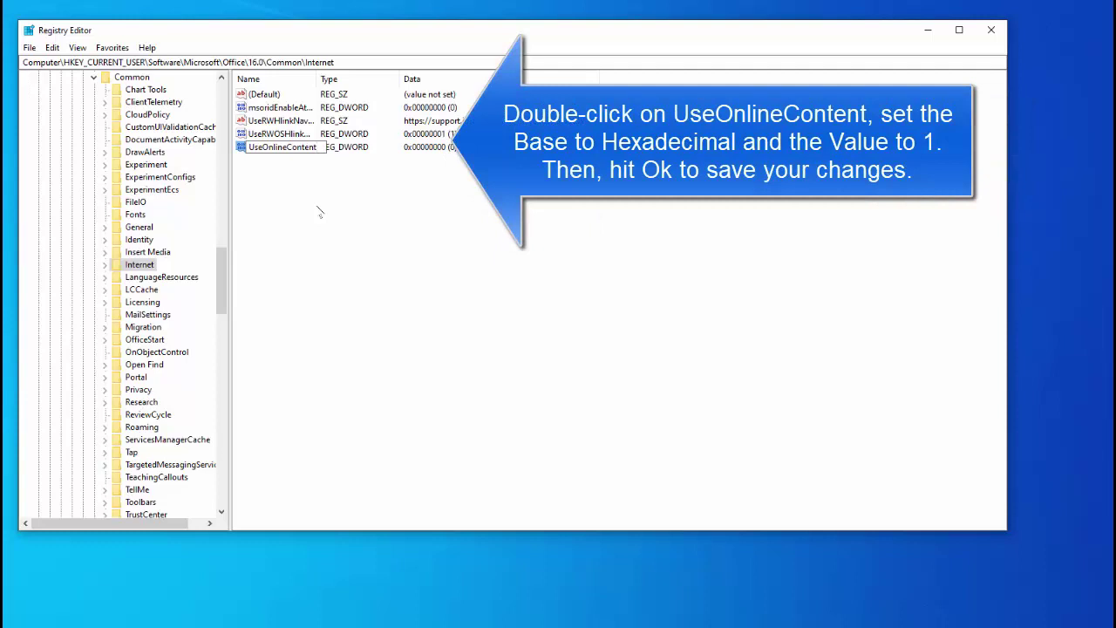
Confirm the UseOnlineContent name and set its Edit DWORD base to Hexadecimal.
key(Return)
key(Return)
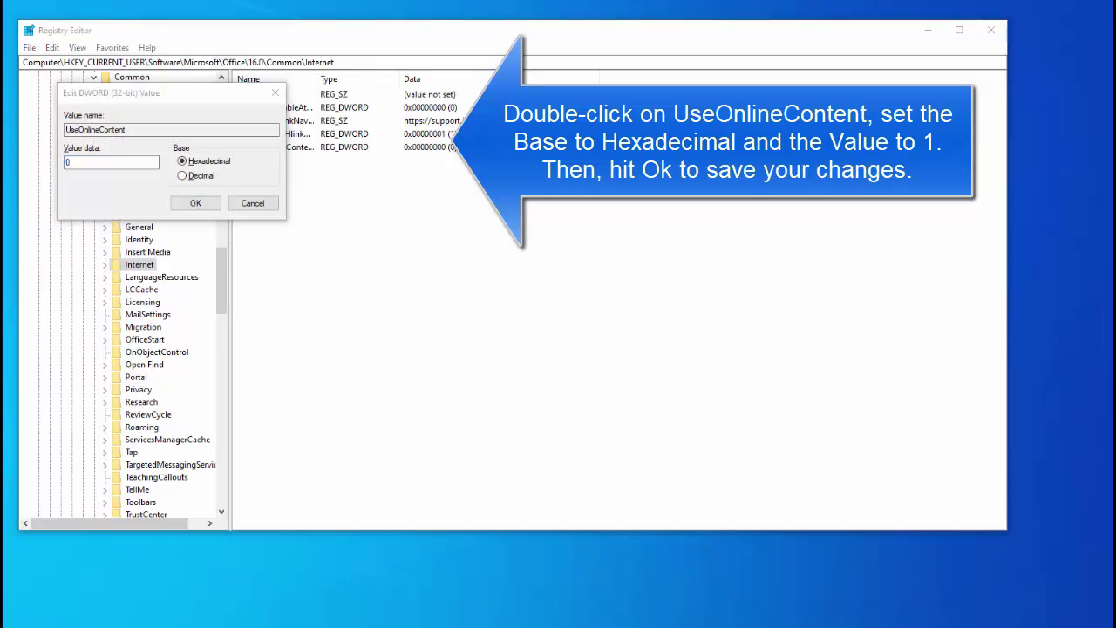
click(220, 169)
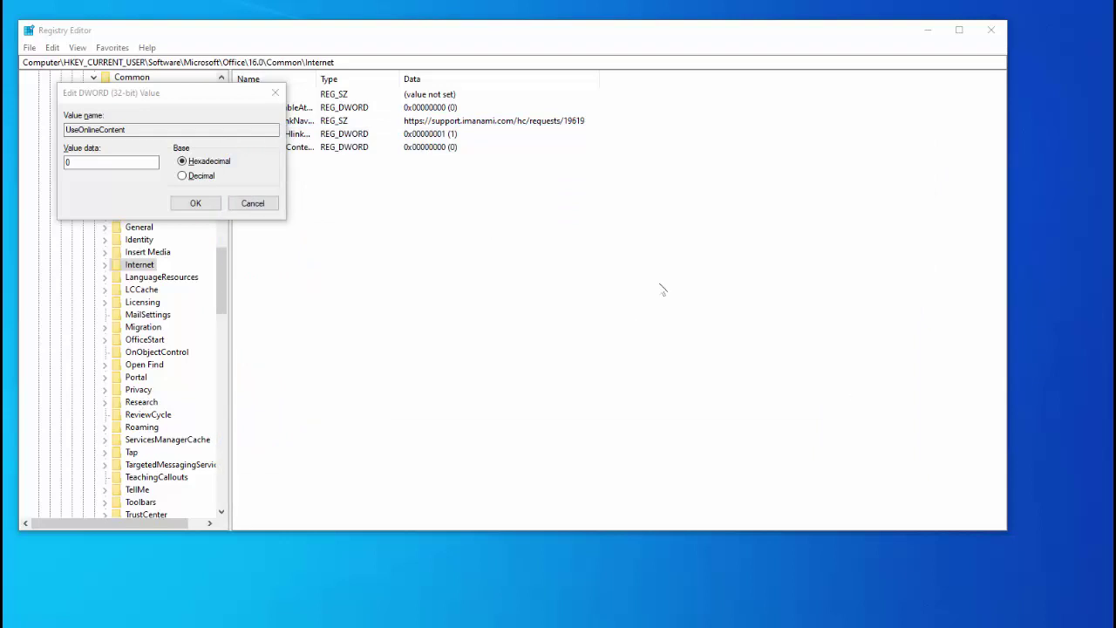
Cancel the edit dialog, delete UseOnlineContent with confirmation, and close Registry Editor.
click(270, 203)
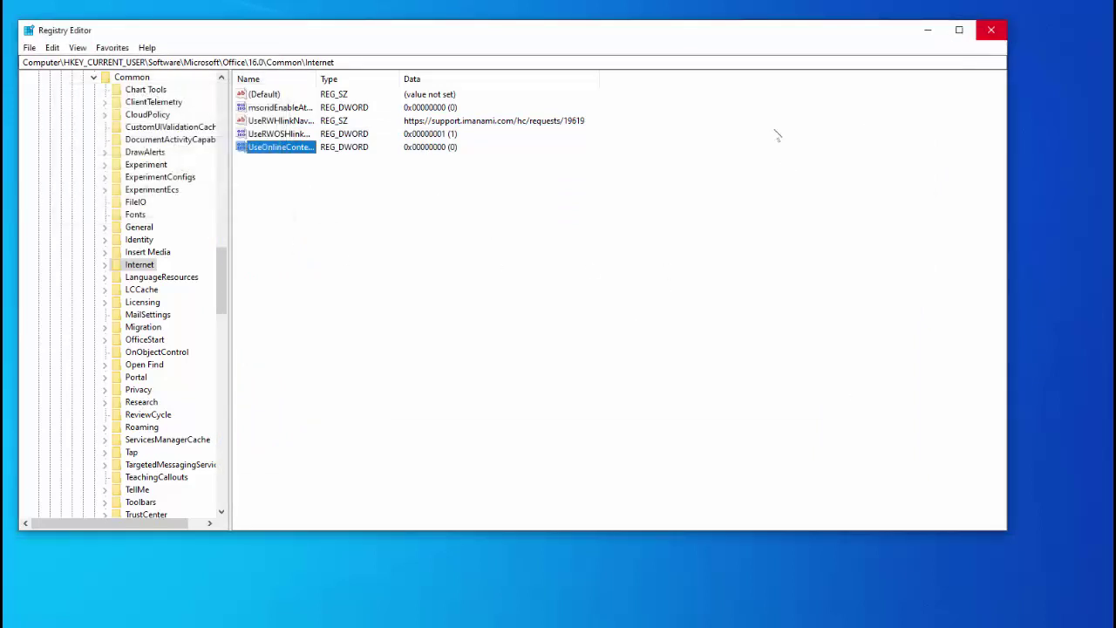
key(Delete)
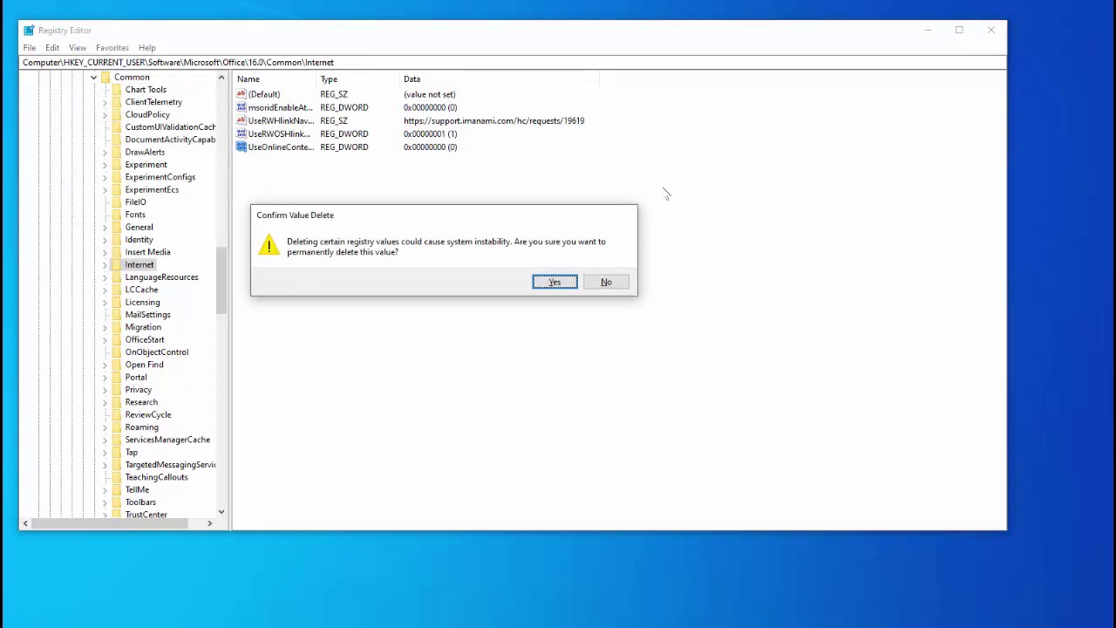
key(Return)
click(990, 30)
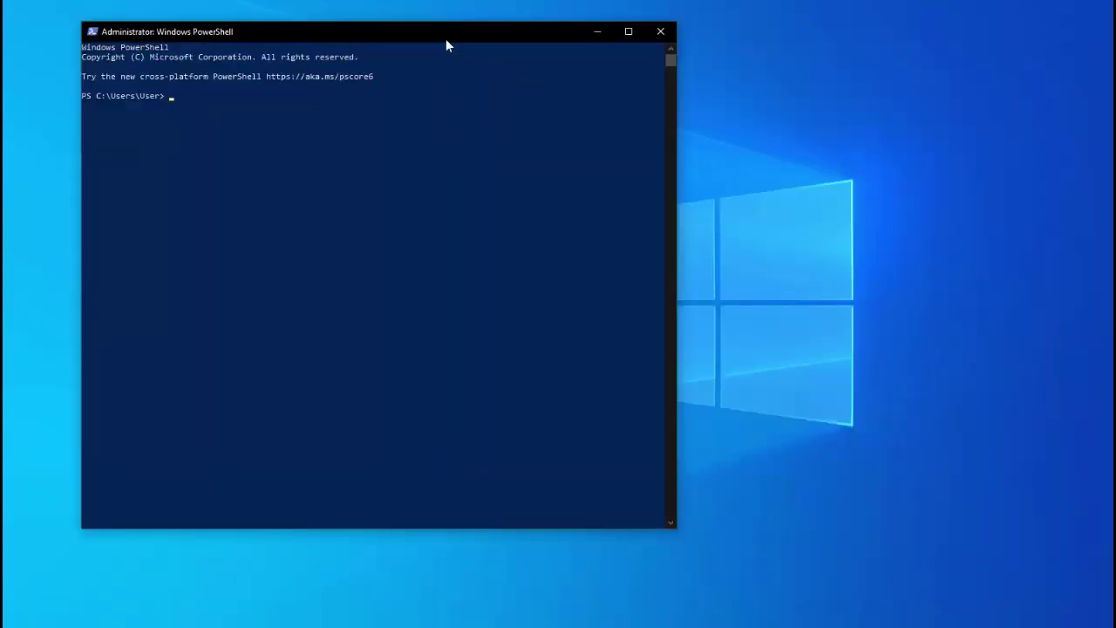
Widen the admin PowerShell window and enter Get-AppxPackage *OneNote* | Remove-AppxPackage.
drag(449, 43, 510, 54)
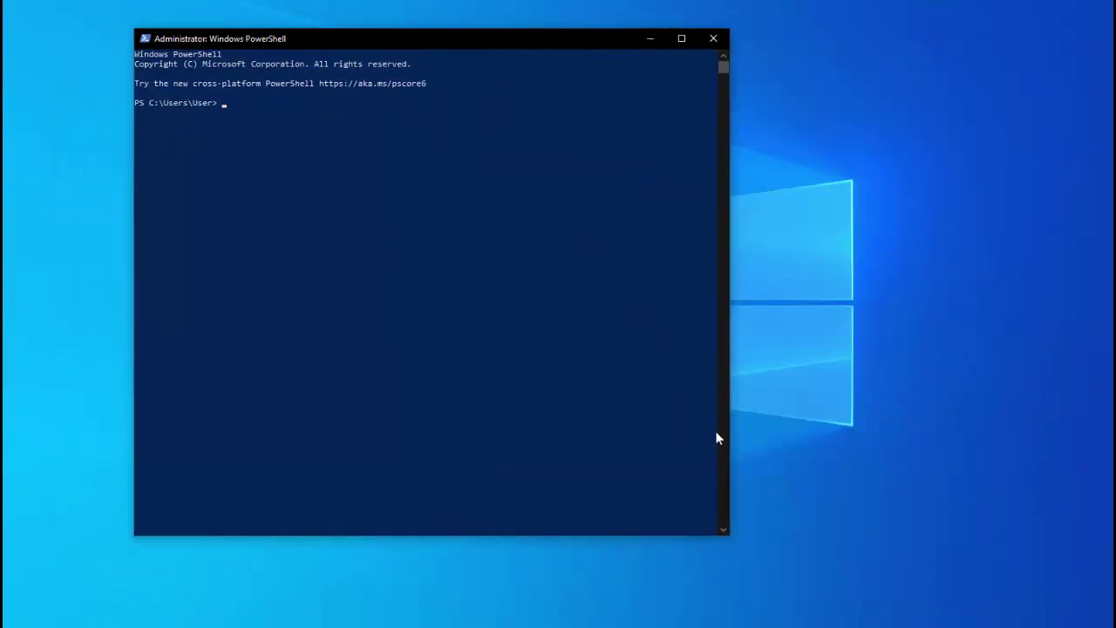
drag(727, 535, 1090, 536)
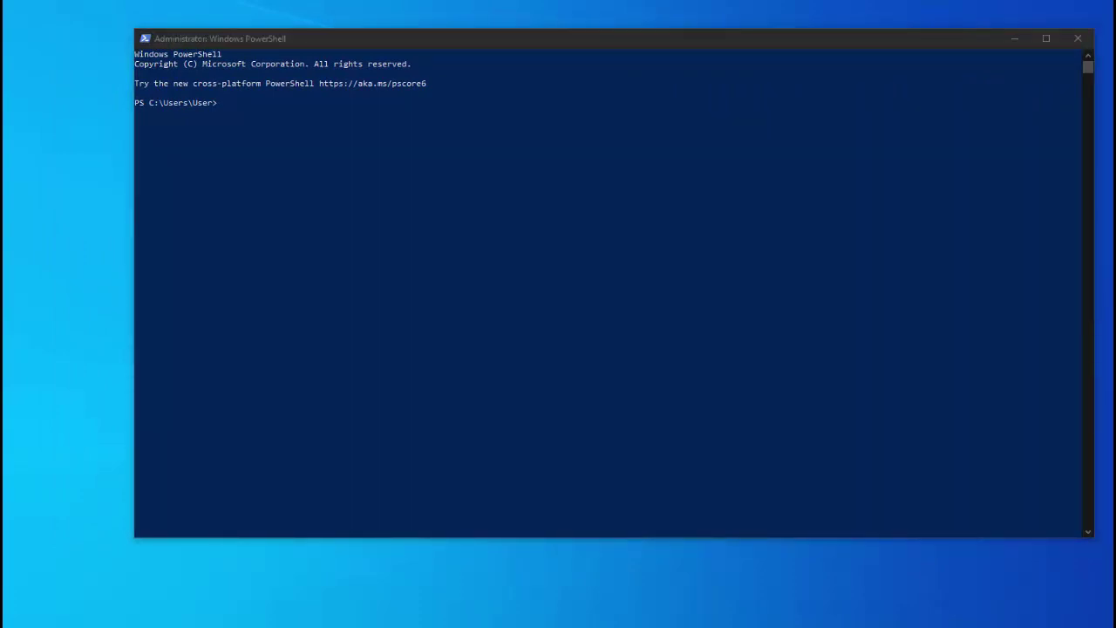
click(531, 119)
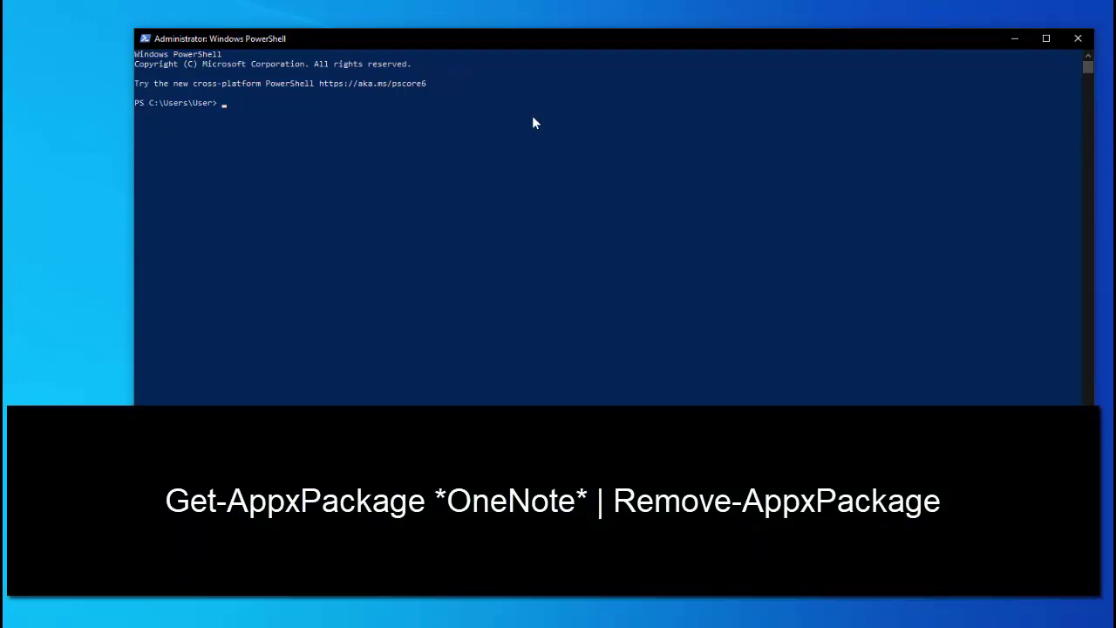
text(Get-AppxPackage *OneNote* | Remove-)
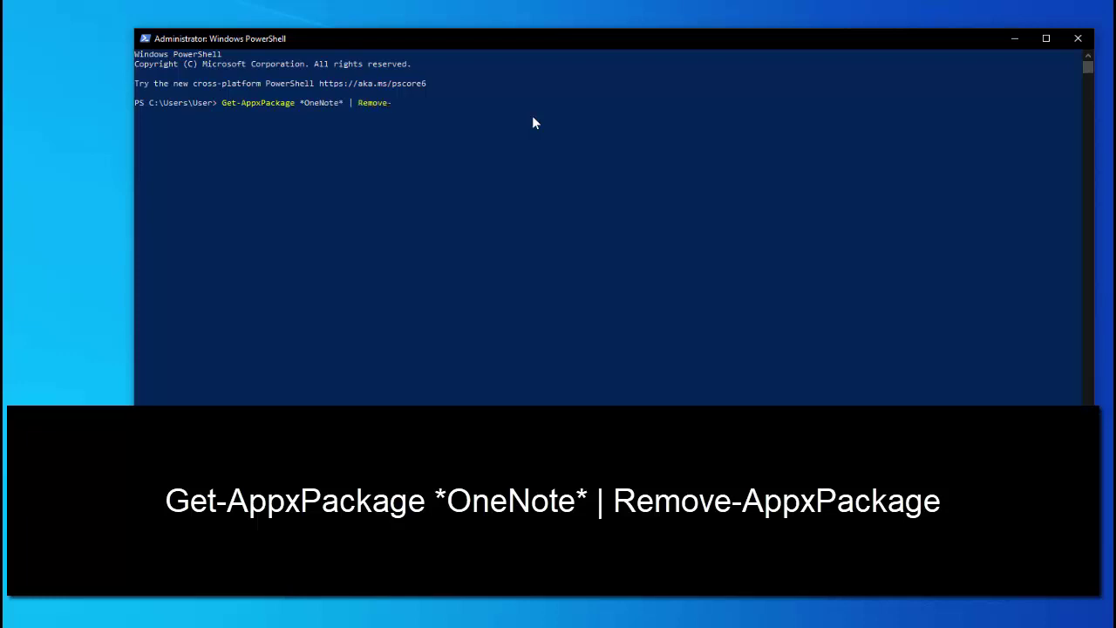
text(AppxPackage)
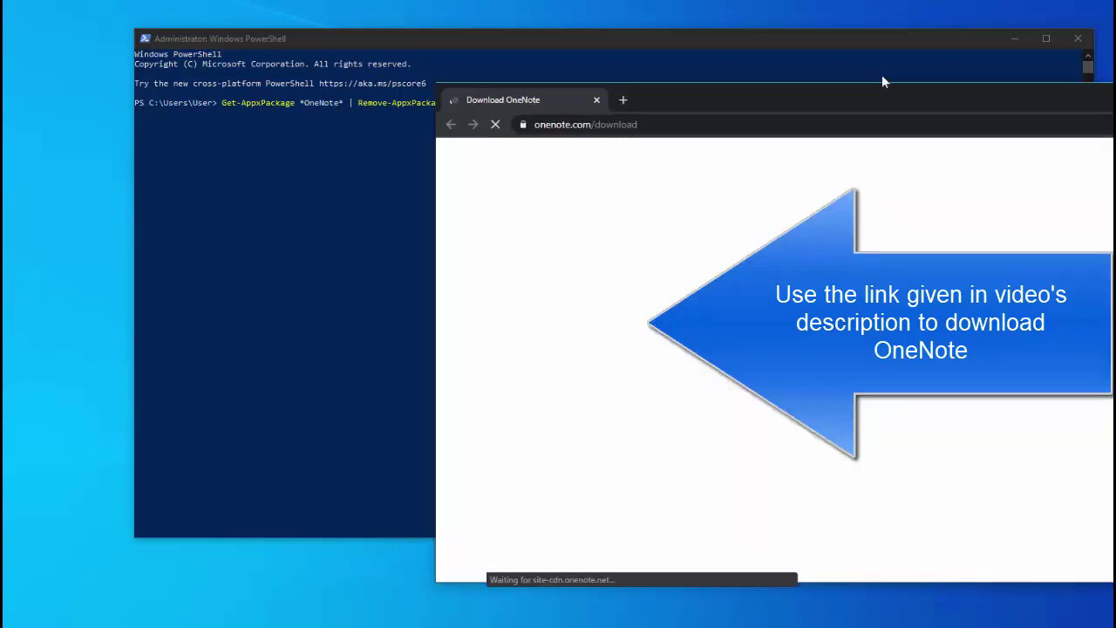
Move the Chrome window showing onenote.com/download to the top of the screen.
drag(881, 76, 538, 19)
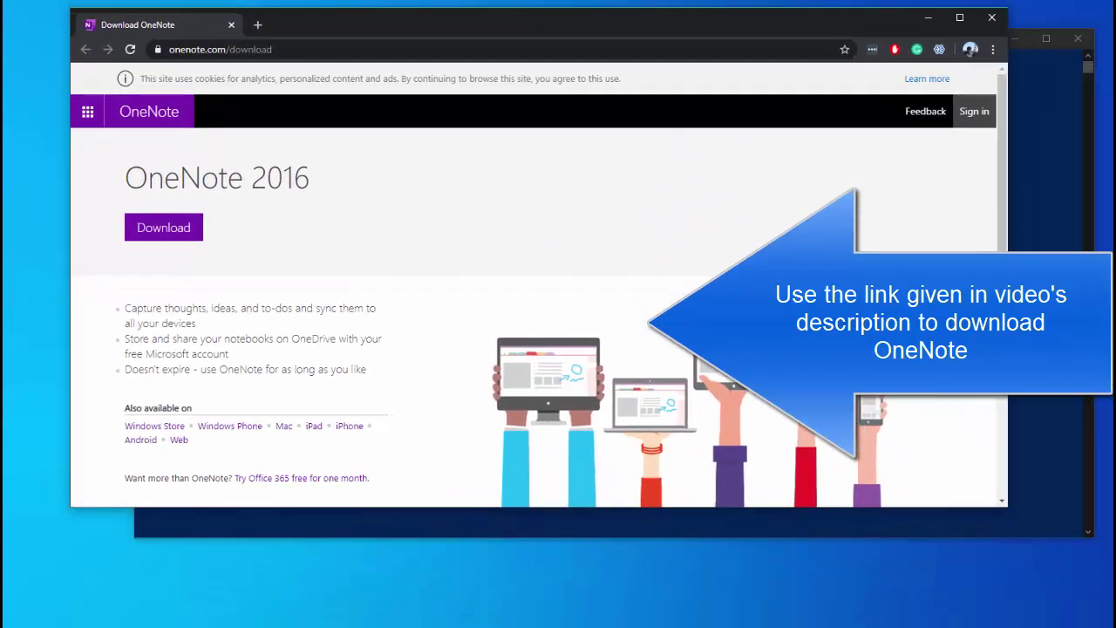